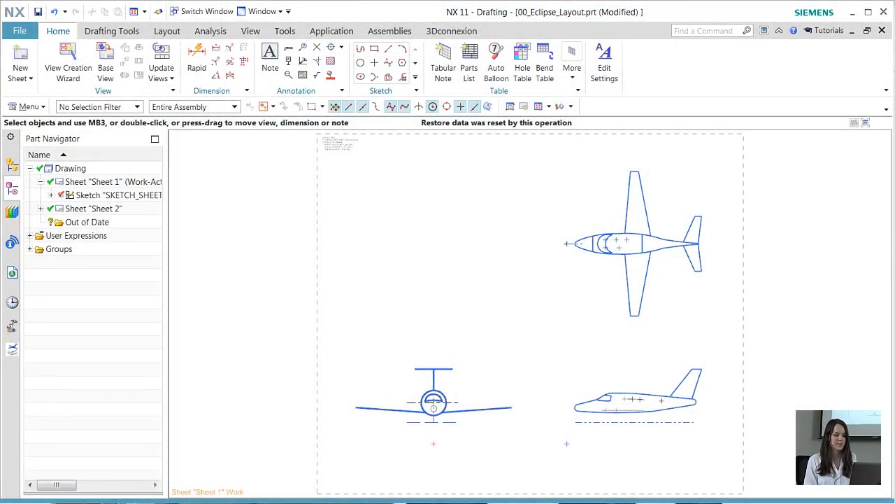
- Open the Sheet 1 sketch for editing and set the fuselage circle's diameter in the front view to 1563 mm
double_click(105, 195)
scroll(355, 417, "up", 4)
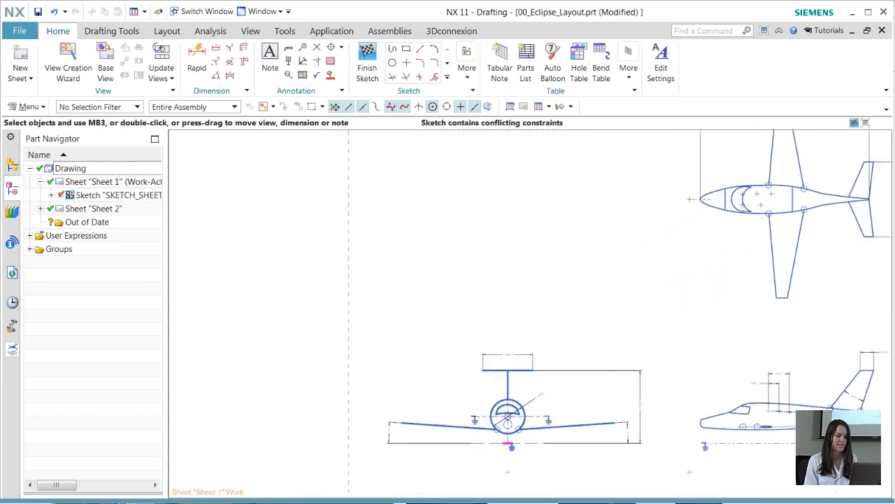
scroll(607, 404, "up", 3)
double_click(577, 331)
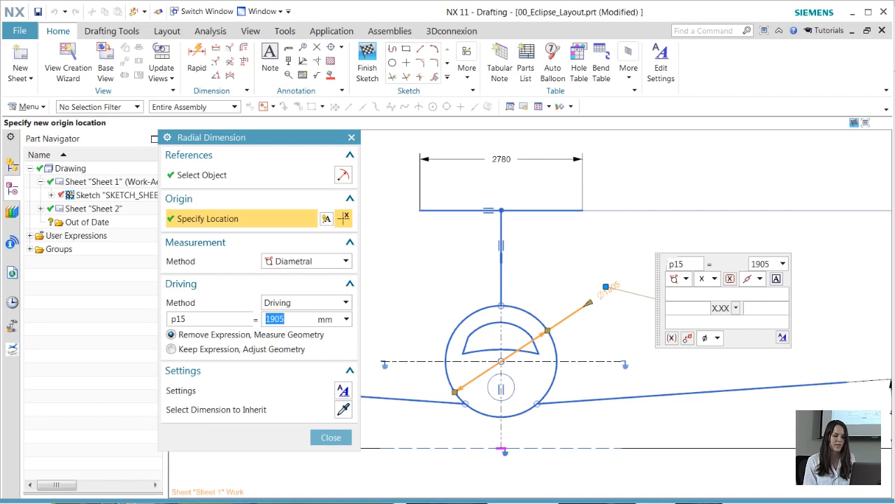
key("Return")
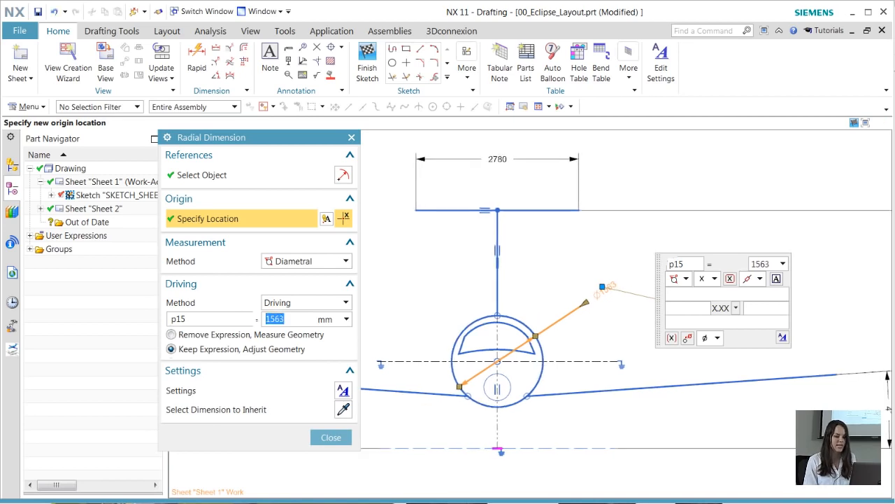
left_click(331, 437)
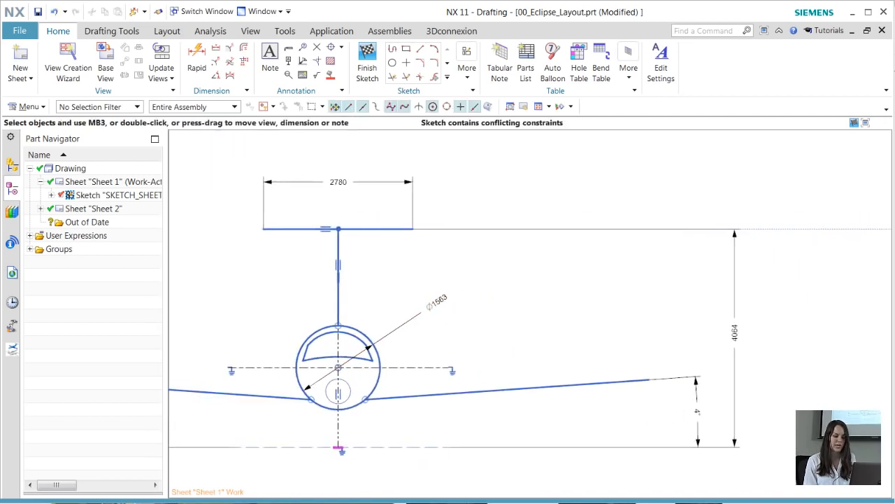
- Edit the parameters of the front view's wing angle dimension and set it to 6.4 degrees
right_click(706, 402)
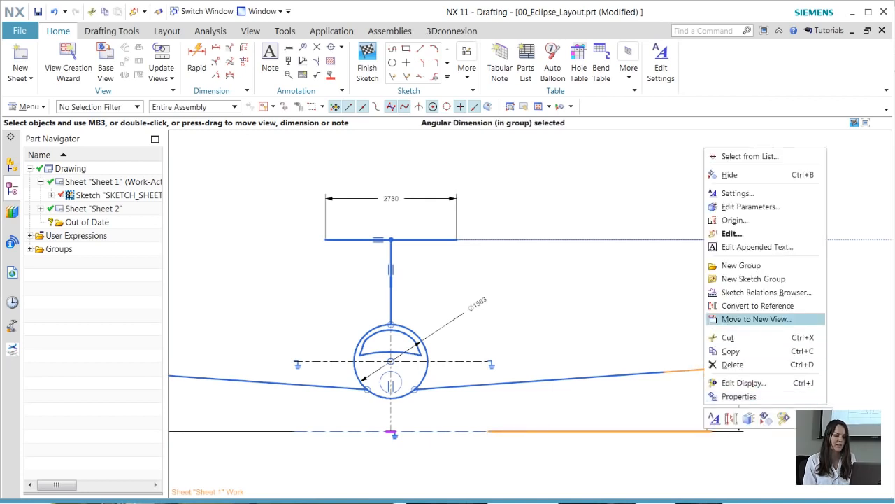
left_click(750, 206)
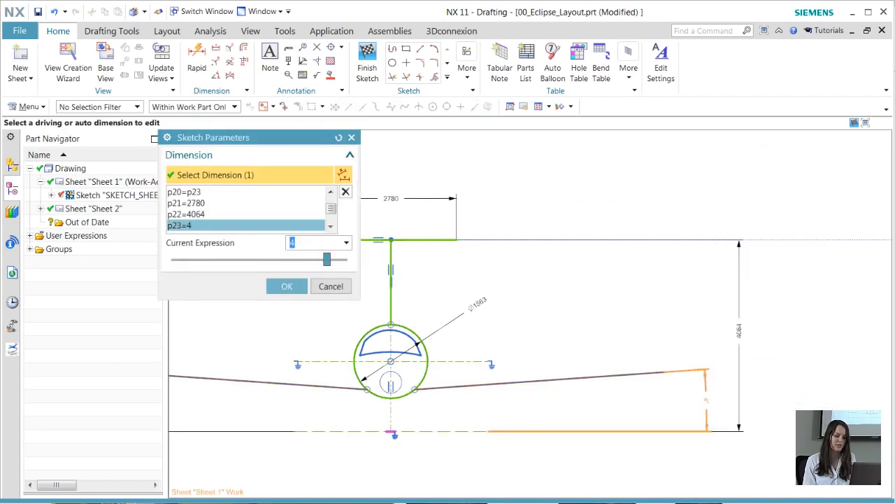
mouse_move(327, 259)
left_mouse_down()
mouse_move(340, 259)
mouse_move(273, 259)
mouse_move(344, 259)
left_mouse_up()
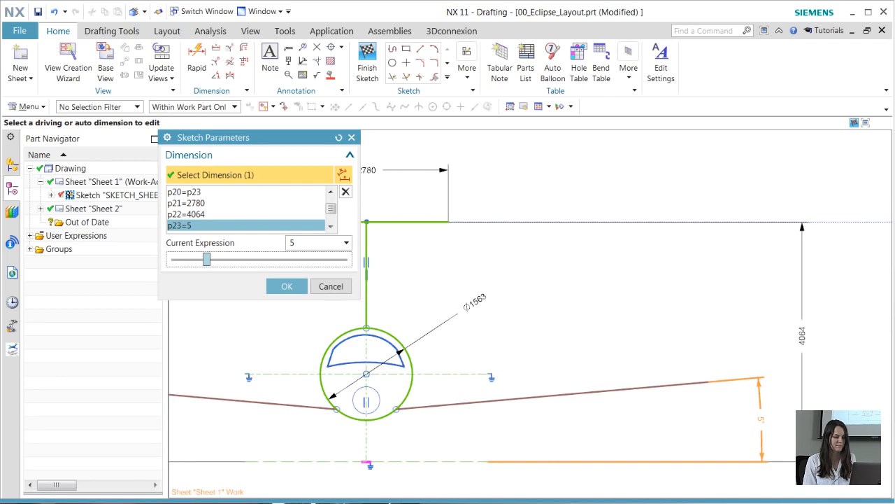
mouse_move(206, 259)
left_mouse_down()
mouse_move(238, 259)
mouse_move(216, 258)
left_mouse_up()
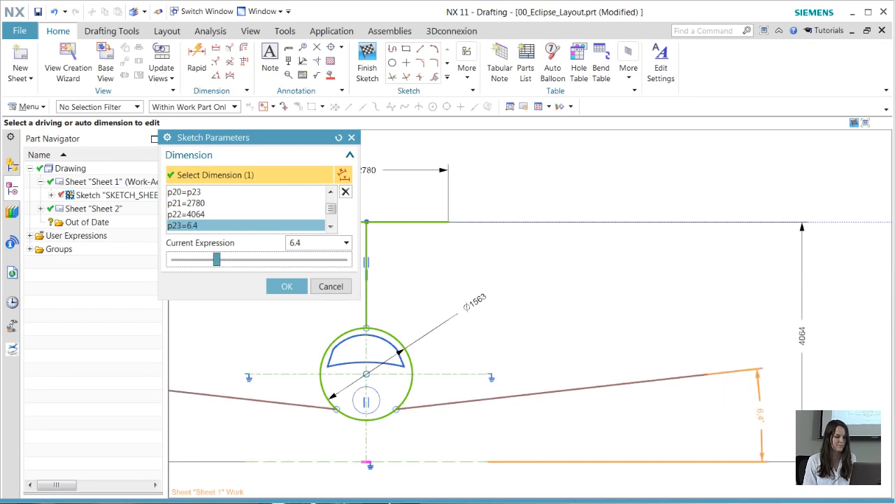
left_click(287, 286)
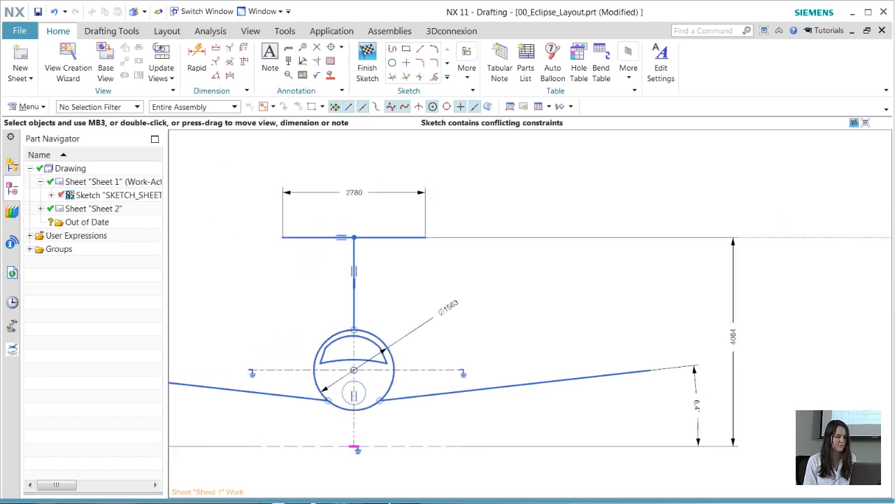
- Set the overall height dimension from the ground line to the horizontal tail in the front view to 3450 mm
double_click(733, 336)
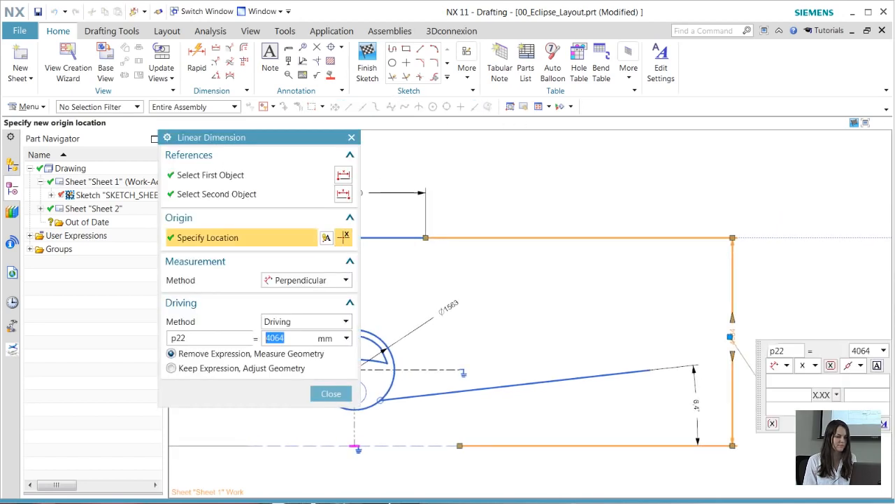
type("3450")
key("Return")
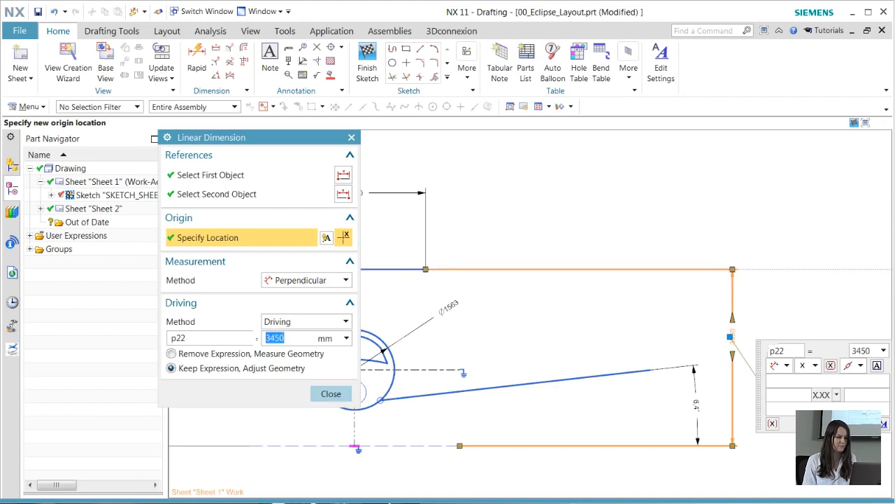
left_click(331, 393)
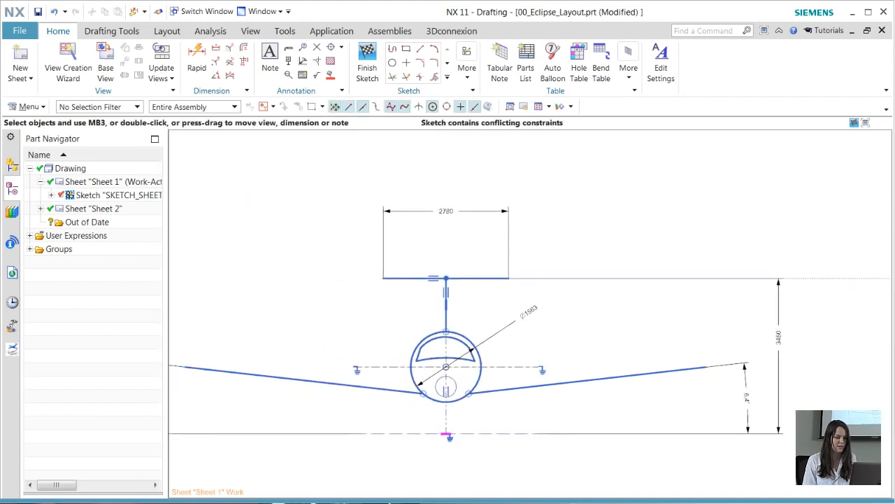
- Insert the Fuselage - Front component from the Aerospace - Executive folder of the 2D Component Library at the front view's reference point
left_click(51, 195)
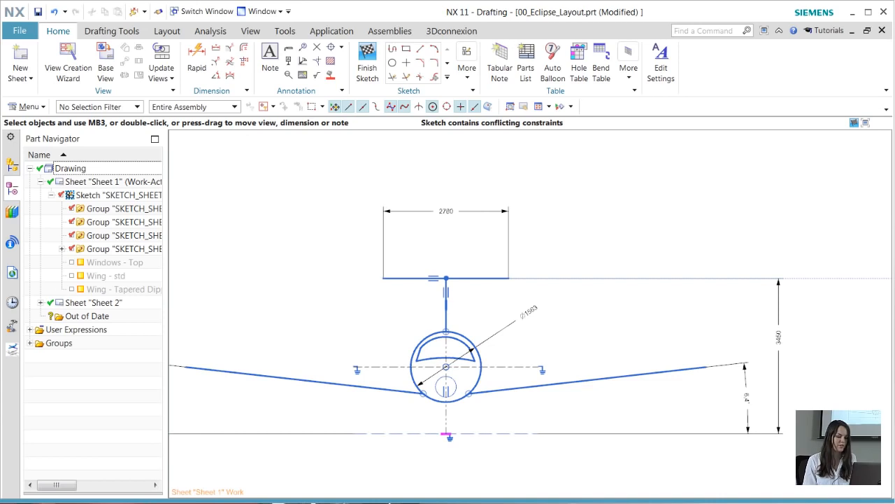
left_click(12, 212)
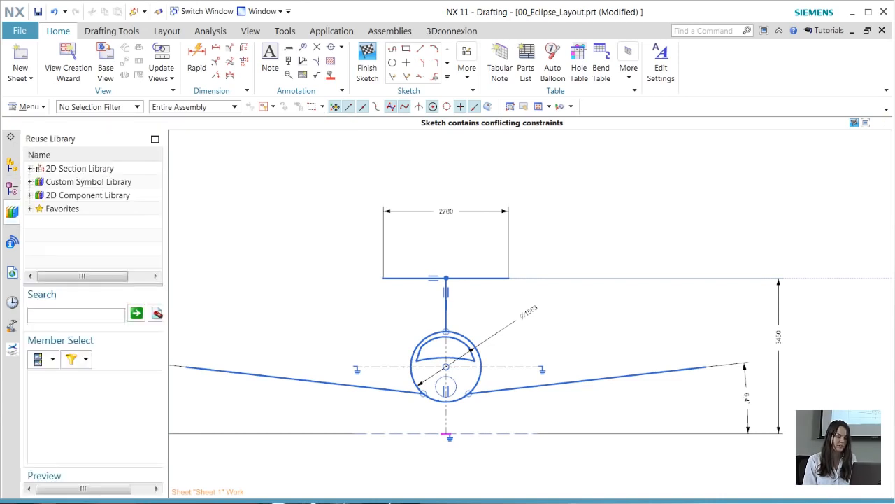
left_click(30, 195)
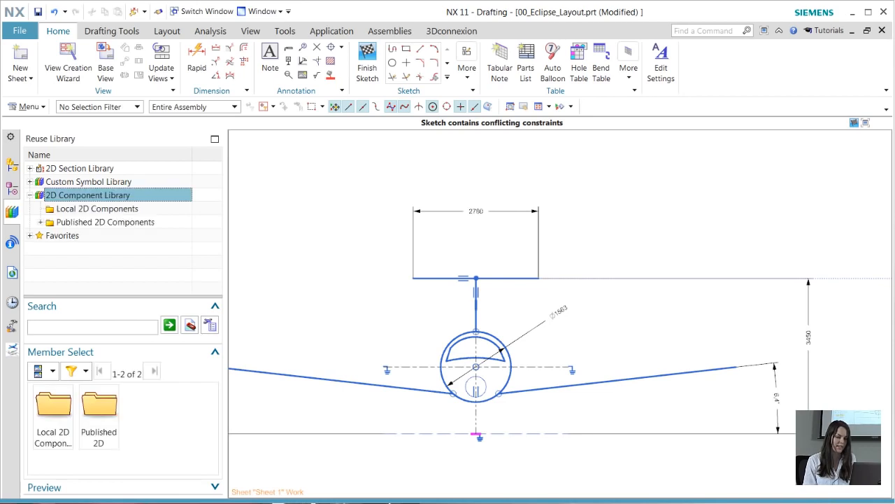
double_click(69, 222)
double_click(80, 182)
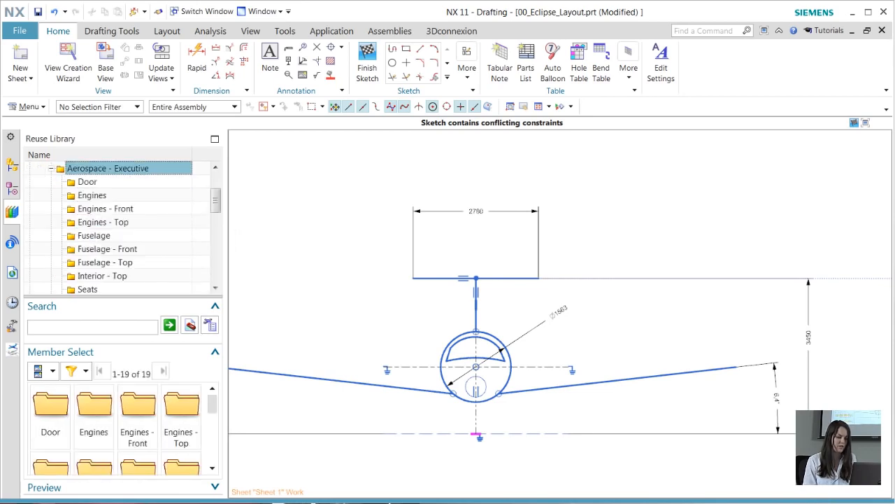
left_click(107, 249)
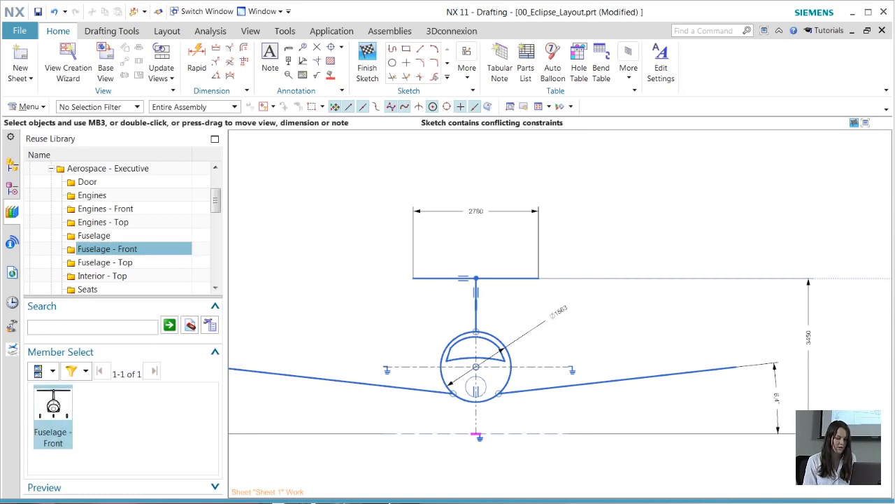
left_click_drag(53, 405, 360, 336)
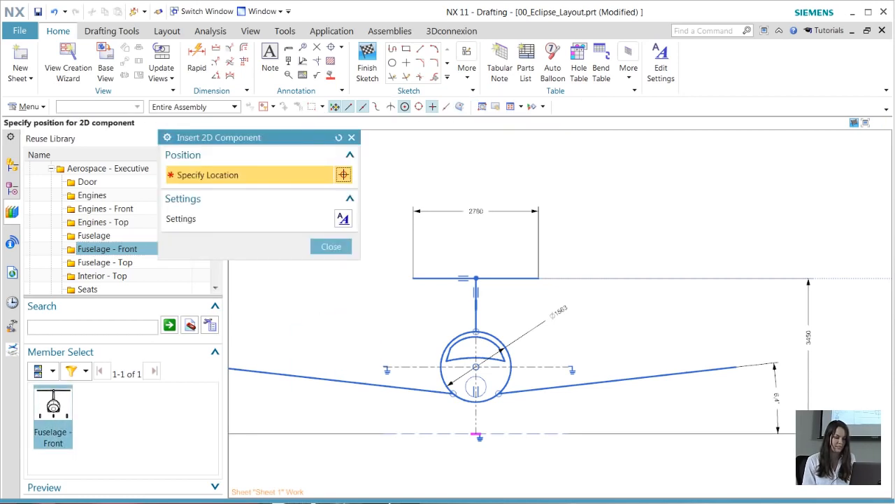
left_click(486, 458)
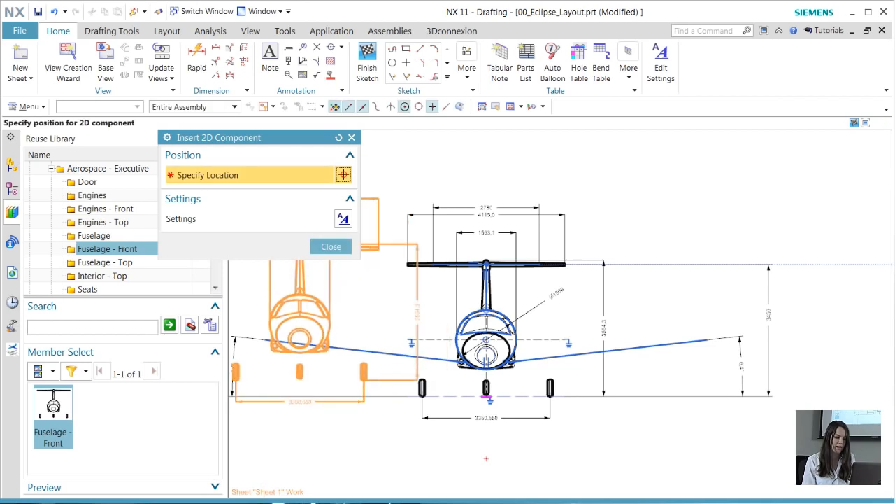
left_click(331, 246)
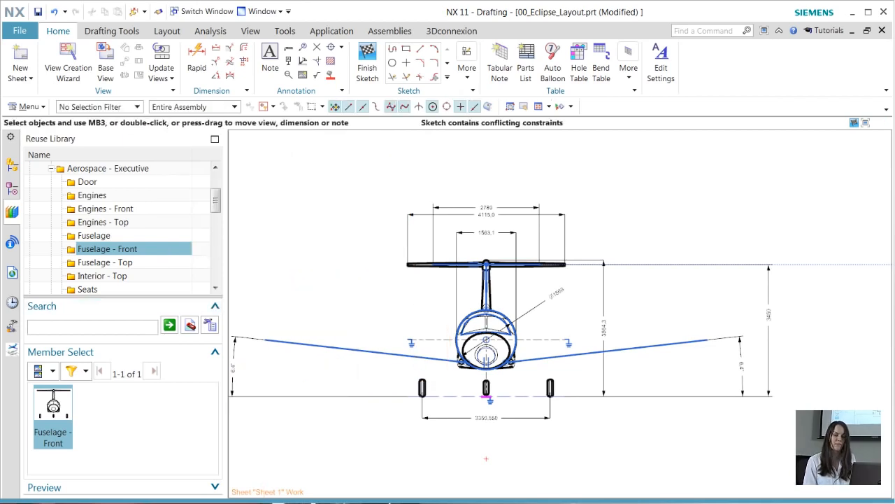
- Show the hidden Wing - std component of the Sheet 1 sketch
left_click(12, 188)
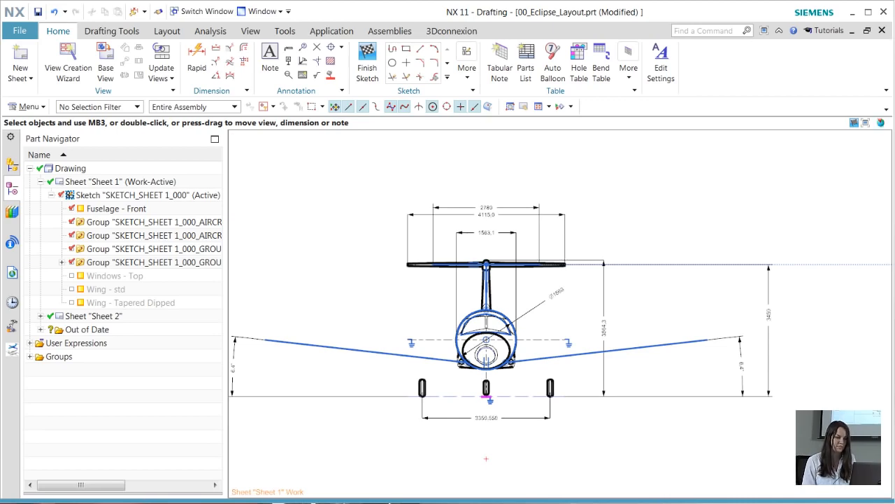
left_click(72, 289)
scroll(798, 384, "up", 4)
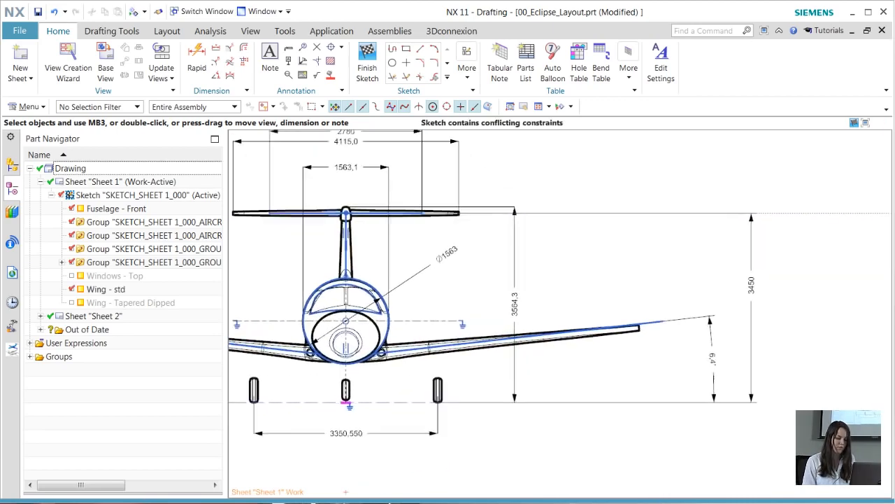
- Set the wing angle dimension to 5.7 degrees so the layout line follows the standard wing
right_click(713, 357)
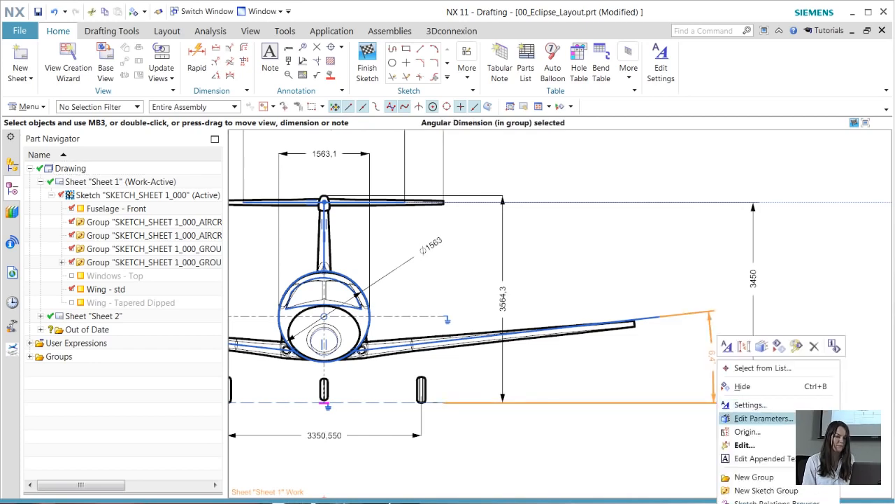
left_click(762, 418)
left_click_drag(207, 259, 203, 258)
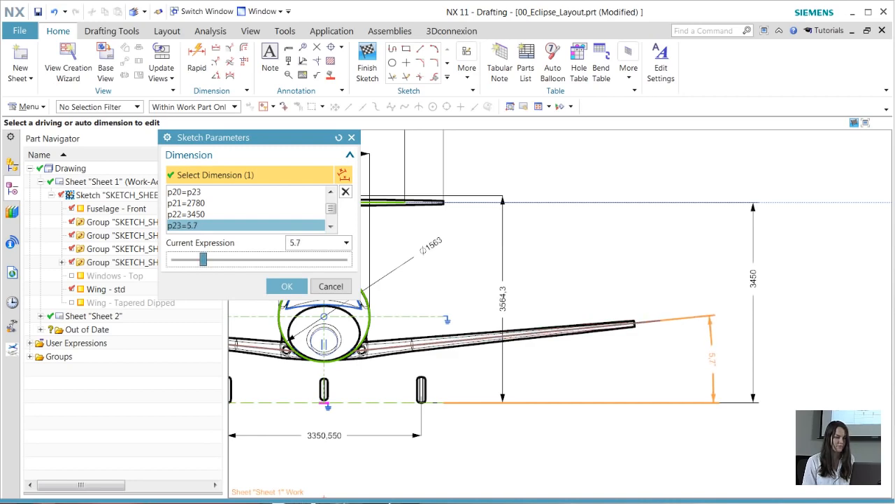
key("Return")
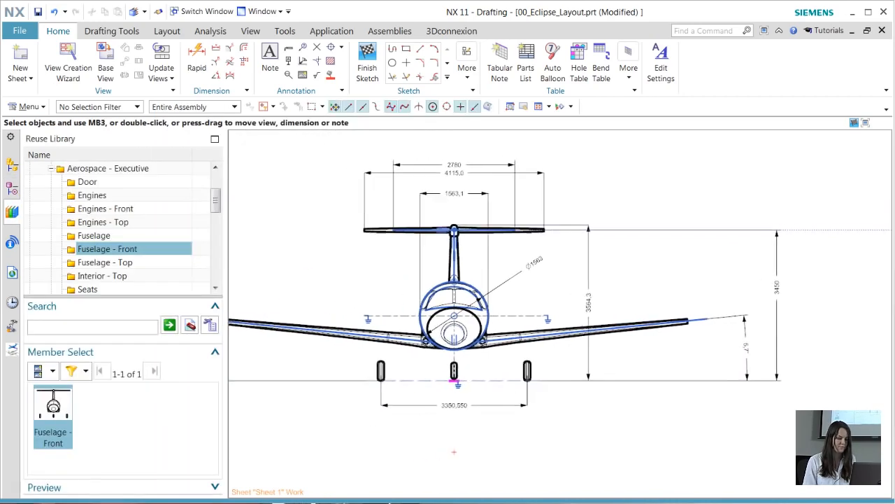
- Insert the Option - Winglets component from the Wing options - Front folder onto the wing tips of the front view
scroll(561, 314, "down", 1)
scroll(119, 228, "down", 3)
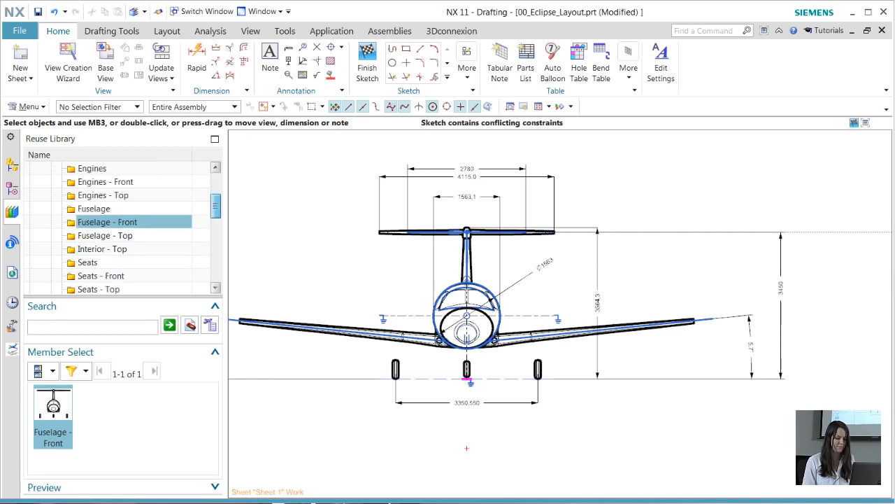
scroll(119, 228, "down", 1)
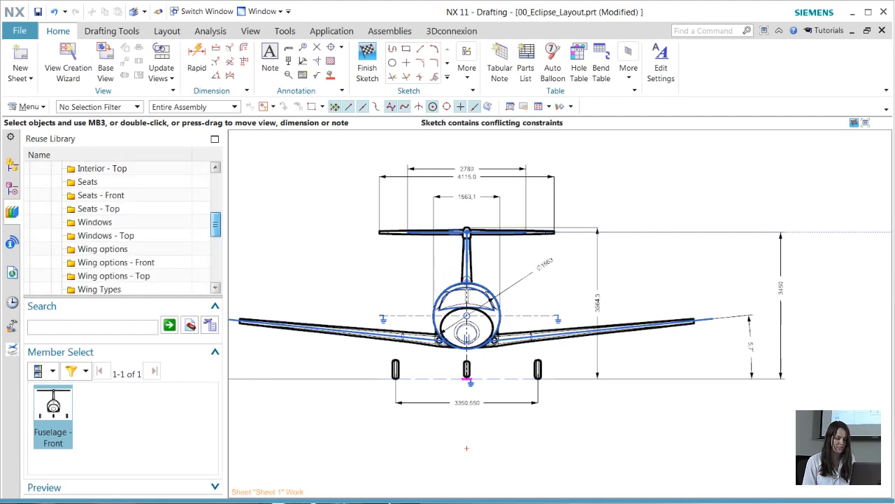
left_click(102, 249)
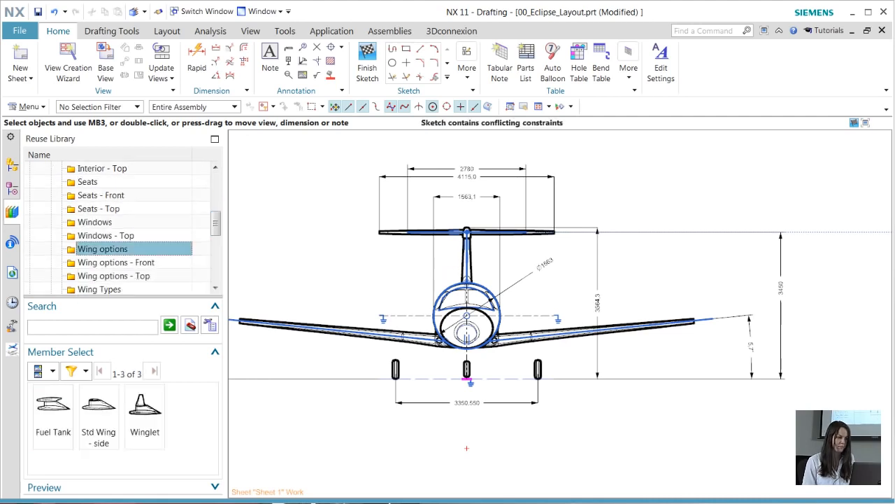
left_click(116, 262)
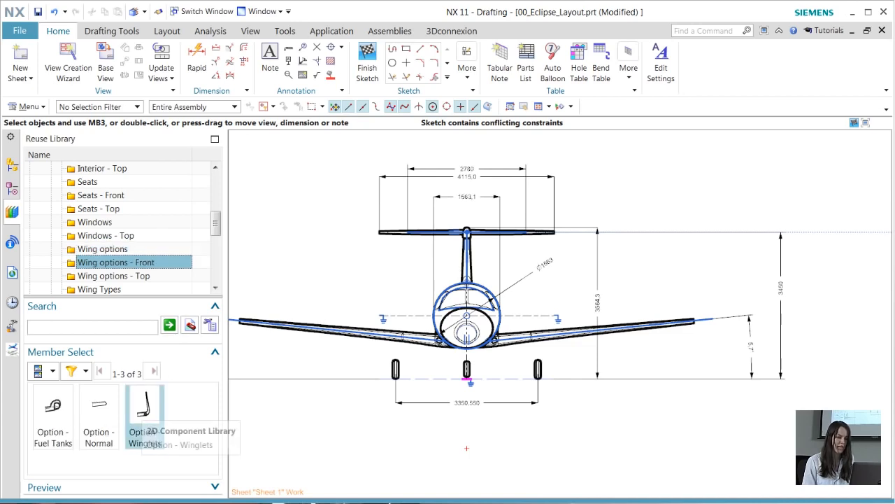
mouse_move(145, 413)
left_mouse_down()
mouse_move(309, 434)
mouse_move(323, 469)
left_mouse_up()
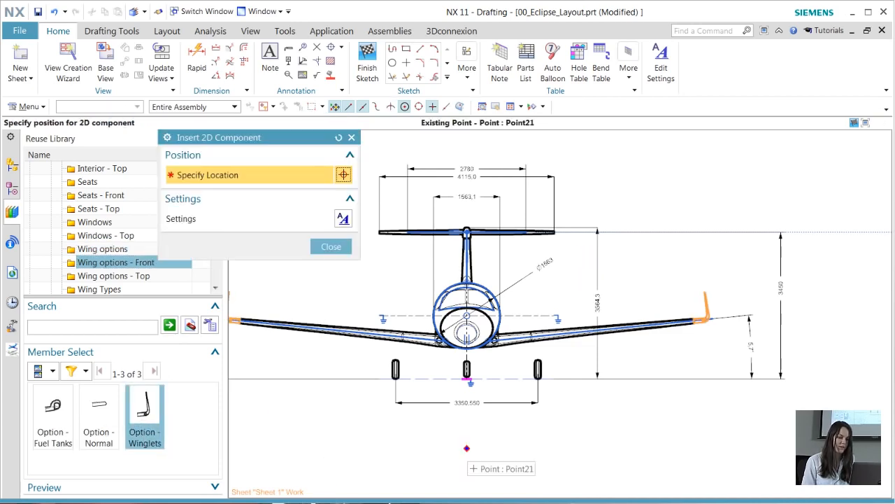
left_click(705, 319)
key("Escape")
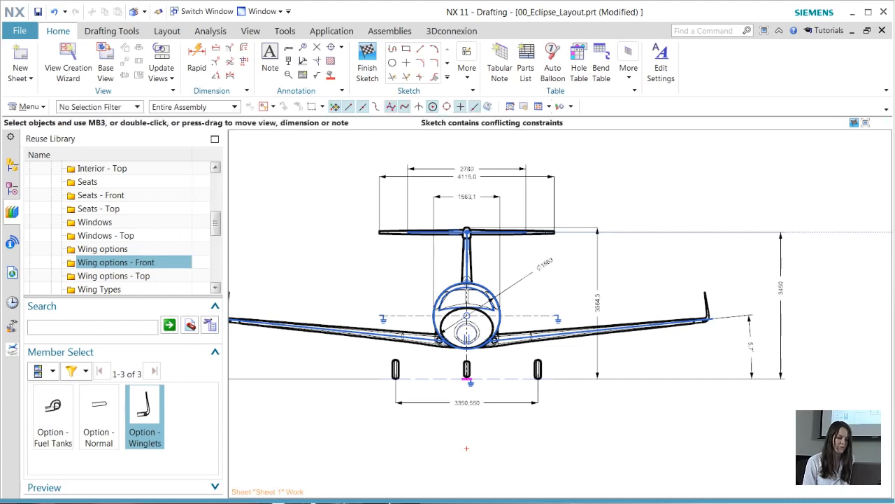
- Insert the Fuselage - side component from the Fuselage folder at the side view's reference point
scroll(802, 314, "up", 3)
scroll(560, 316, "down", 1)
scroll(561, 315, "down", 2)
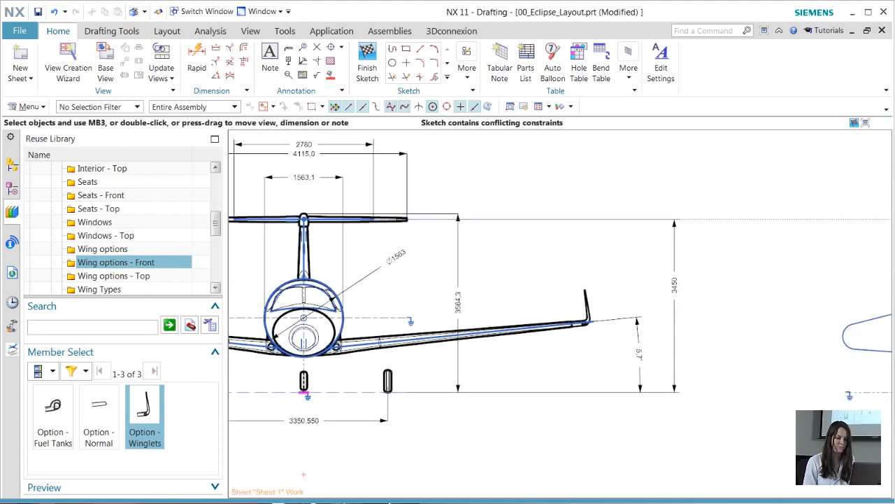
mouse_move(784, 315)
middle_mouse_down("shift")
mouse_move(412, 315)
mouse_move(322, 333)
middle_mouse_up("shift")
scroll(561, 314, "down", 1)
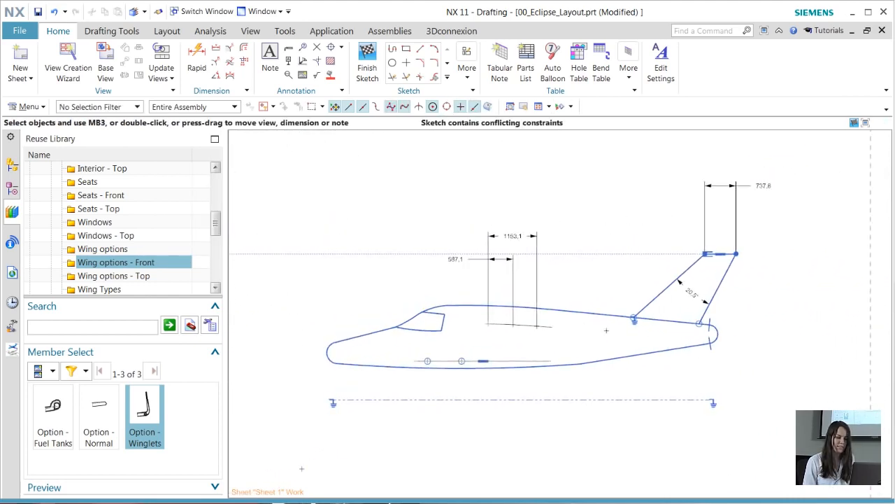
scroll(119, 228, "up", 3)
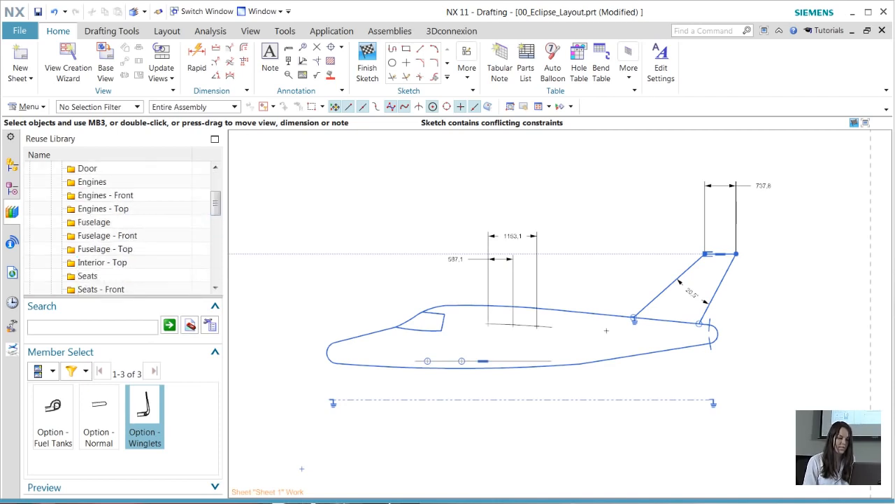
left_click(94, 222)
left_click_drag(53, 405, 424, 428)
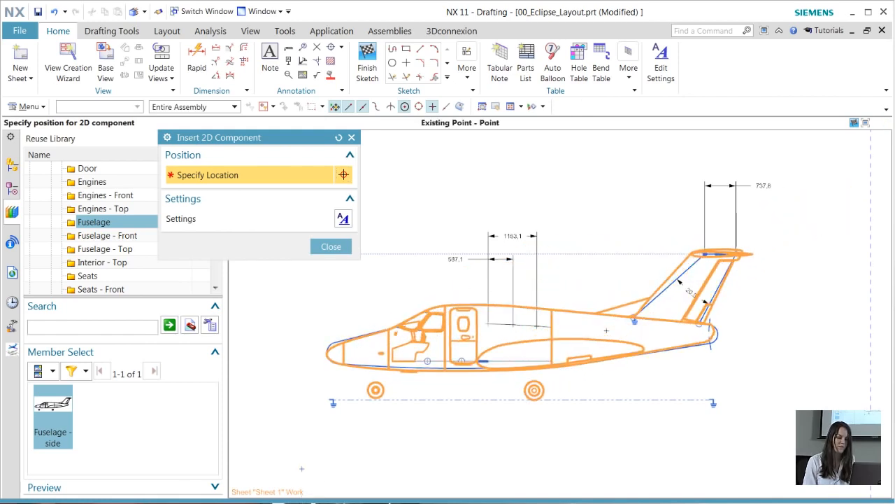
left_click(301, 469)
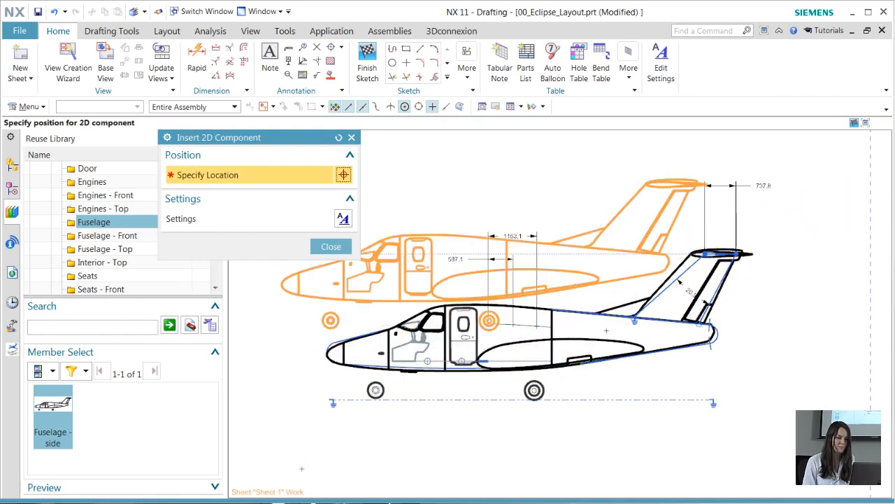
key("Escape")
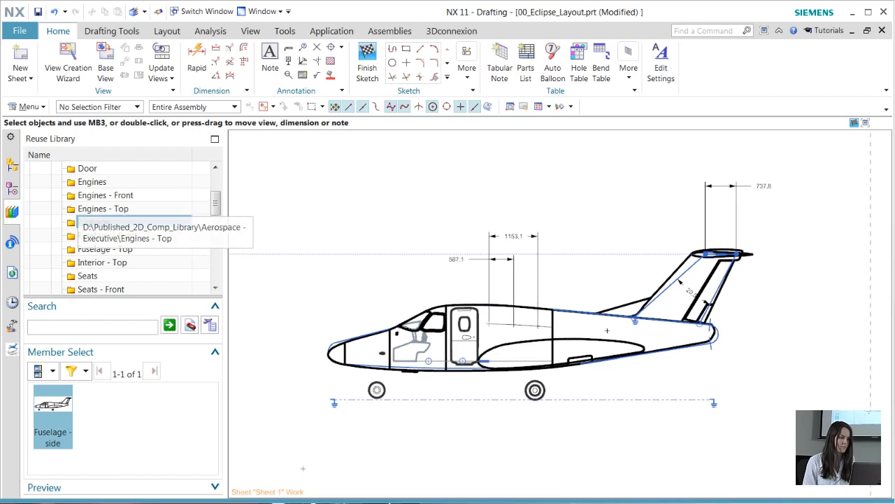
- Insert the STD - Window component from the Windows folder at the three window points behind the door in the side view
scroll(119, 228, "down", 2)
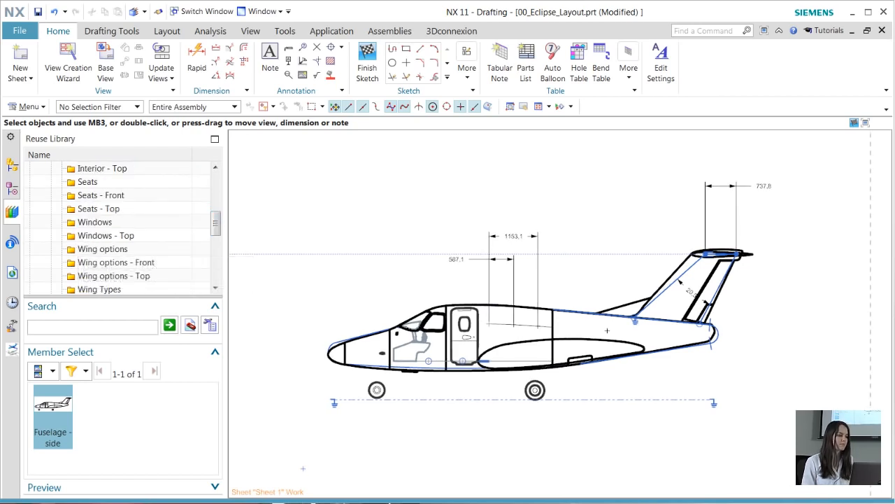
left_click(94, 222)
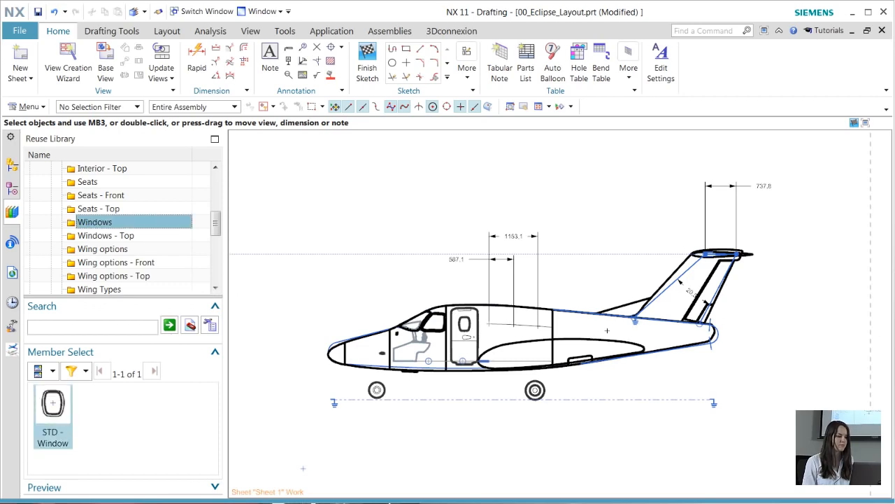
left_click_drag(53, 417, 406, 423)
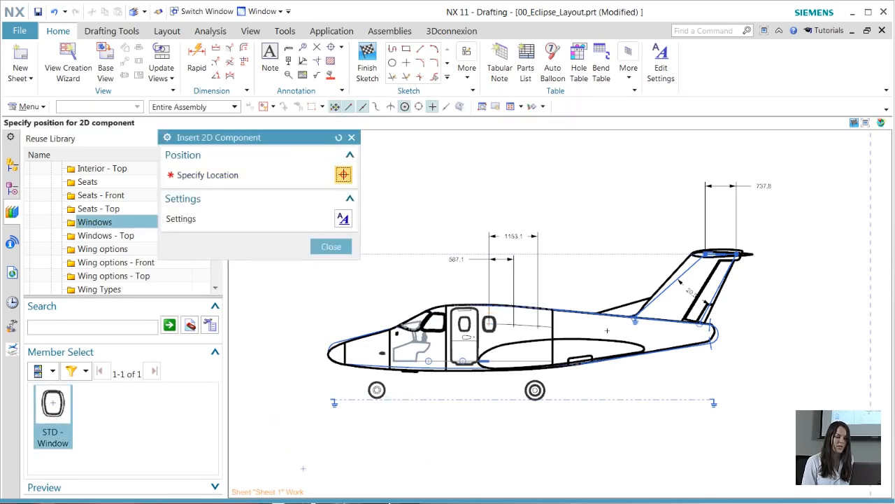
scroll(554, 313, "up", 3)
scroll(490, 311, "up", 1)
left_click(466, 340)
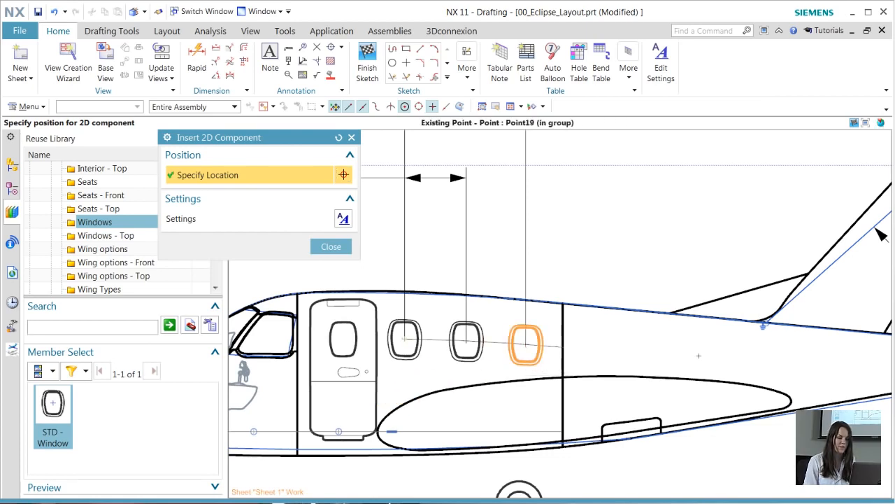
left_click(526, 343)
key("Escape")
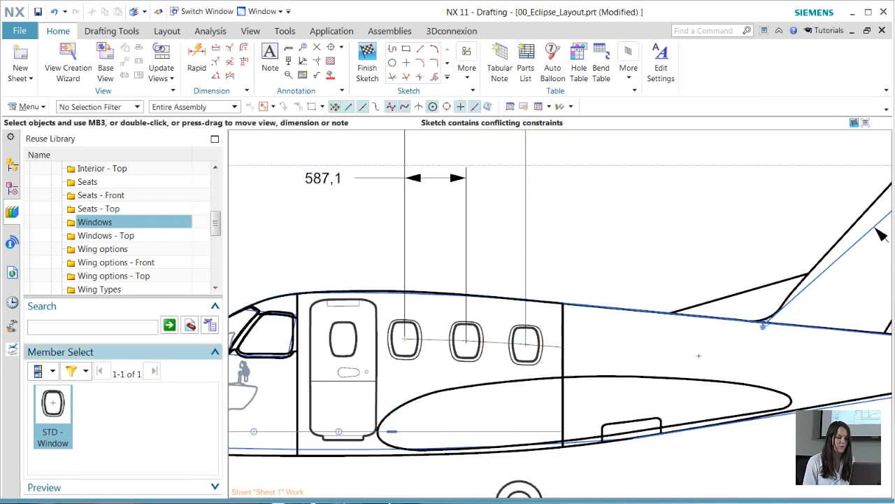
- Insert the Pilot - side component from the Seats folder at the front seat point on the cabin floor line of the side view
left_click_drag(216, 224, 216, 221)
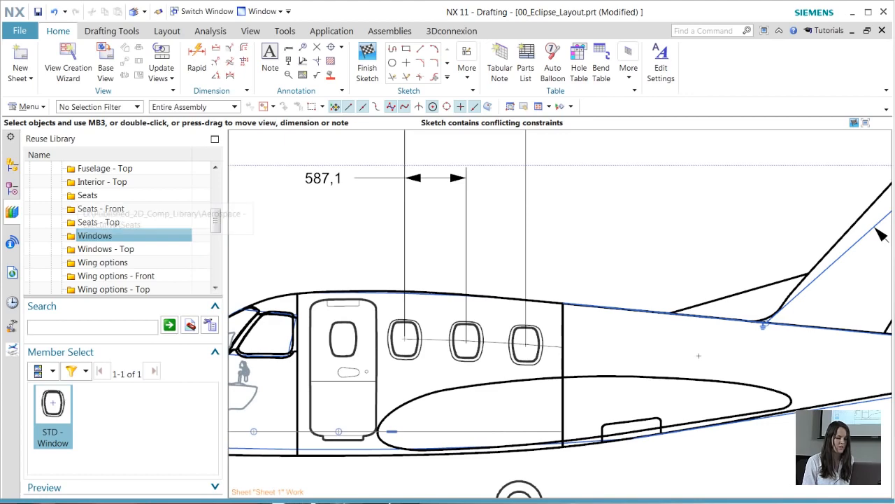
left_click(90, 195)
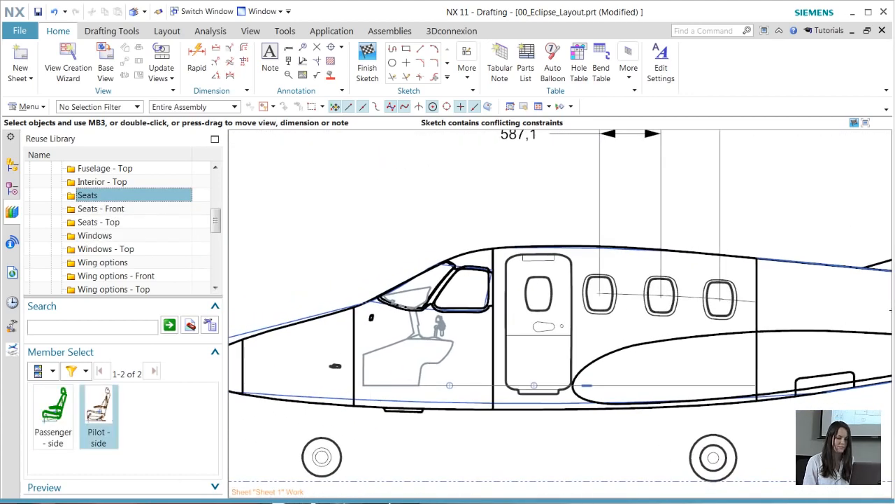
mouse_move(96, 415)
left_mouse_down()
mouse_move(400, 451)
mouse_move(448, 386)
left_mouse_up()
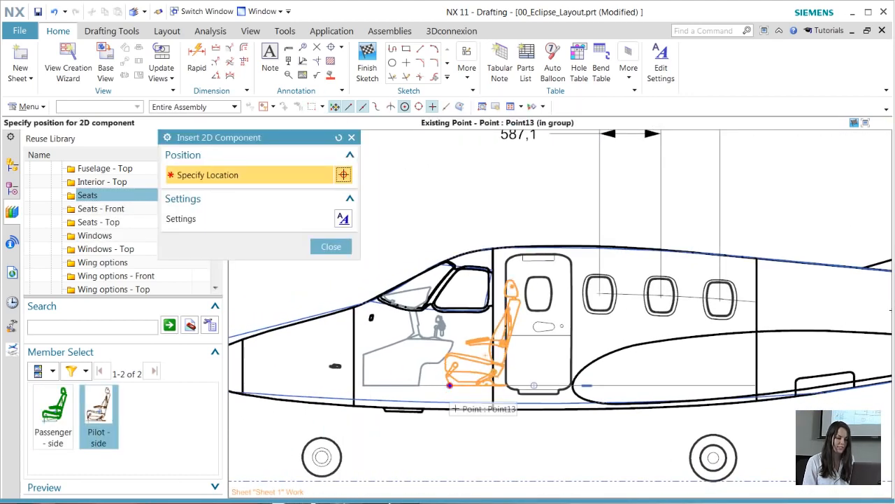
left_click(449, 384)
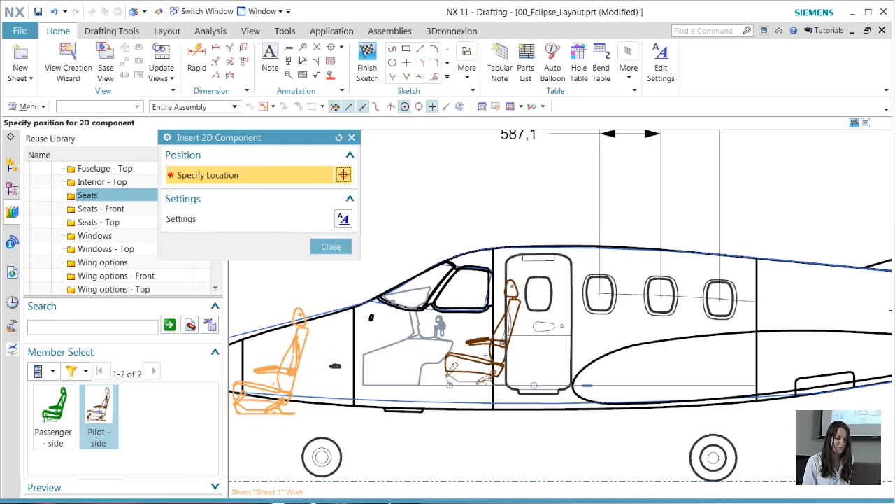
key("Escape")
- Insert two Passenger - side seats on the cabin floor line behind the pilot seat in the side view
left_click_drag(53, 415, 451, 434)
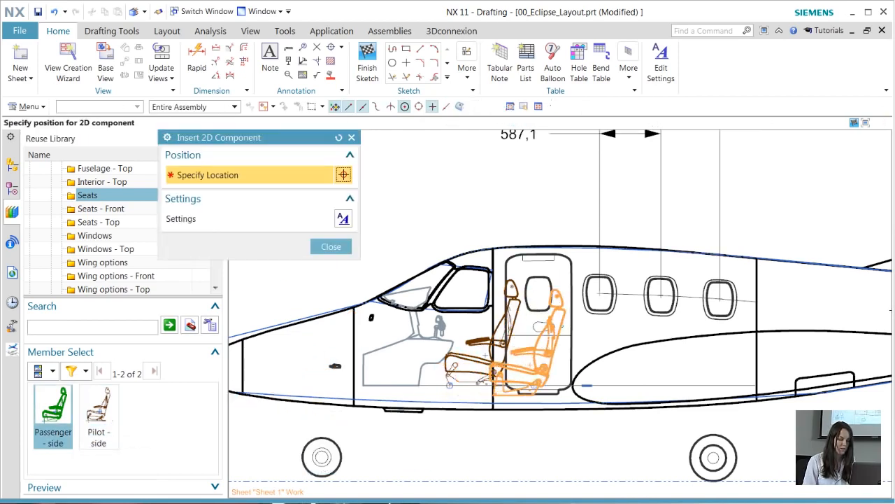
left_click(534, 384)
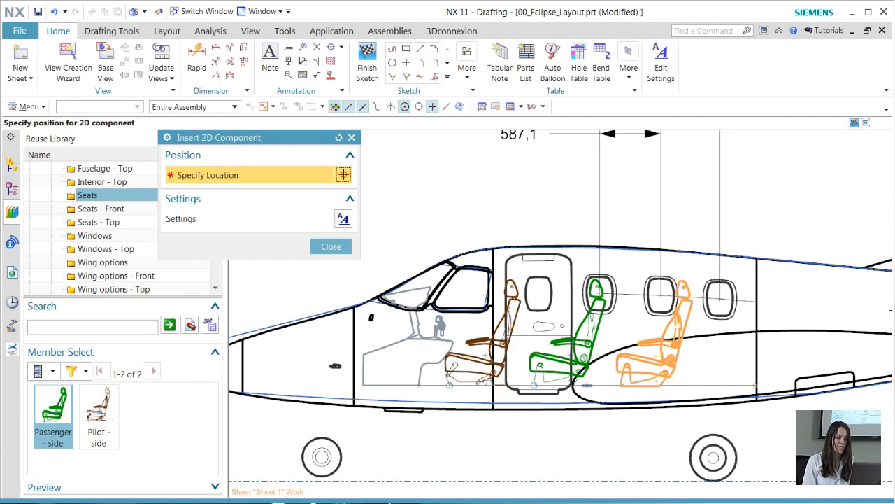
left_click(620, 386)
key("Escape")
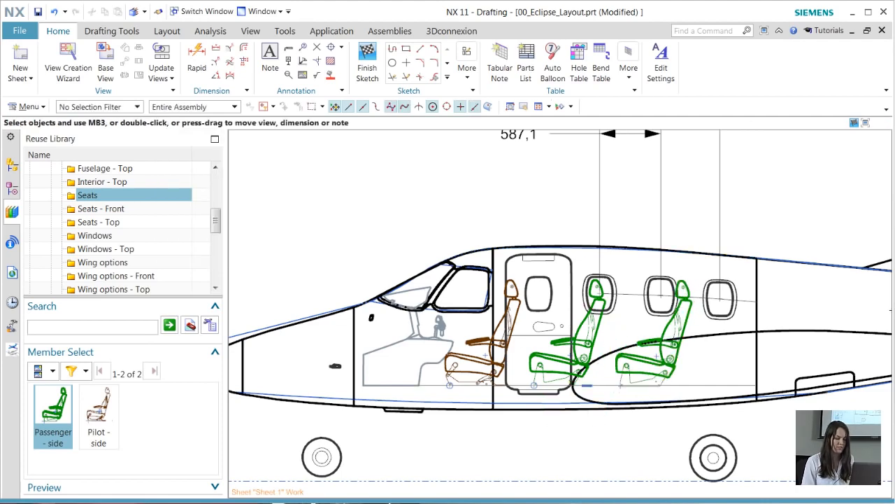
- Insert the Adult Sitting component from the Manikin folder on the pilot seat and both passenger seats
scroll(713, 316, "down", 1)
scroll(881, 310, "down", 1)
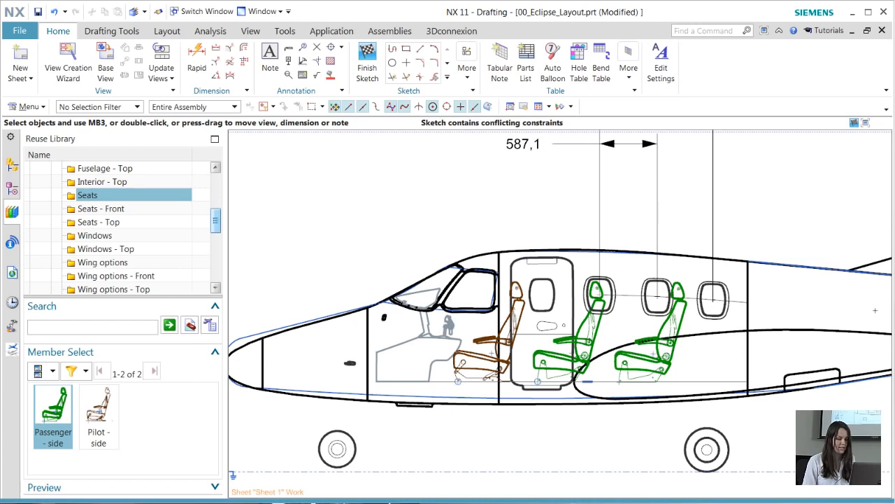
left_click_drag(216, 220, 216, 264)
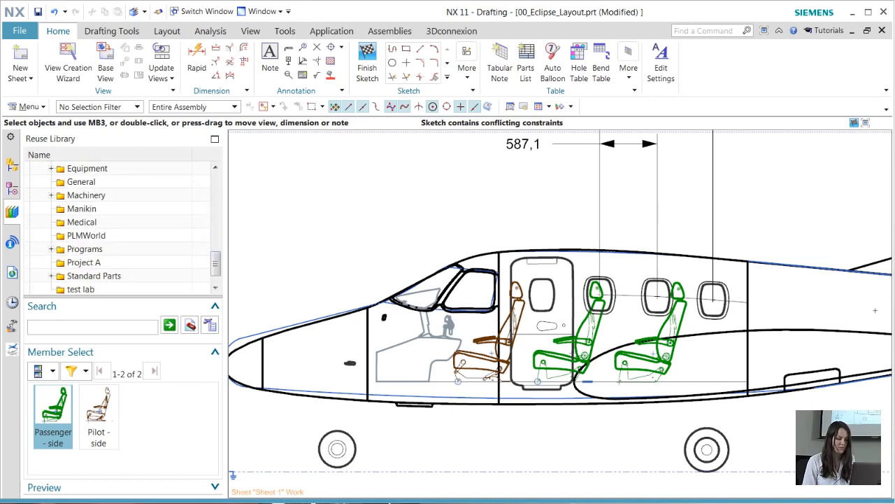
left_click(82, 208)
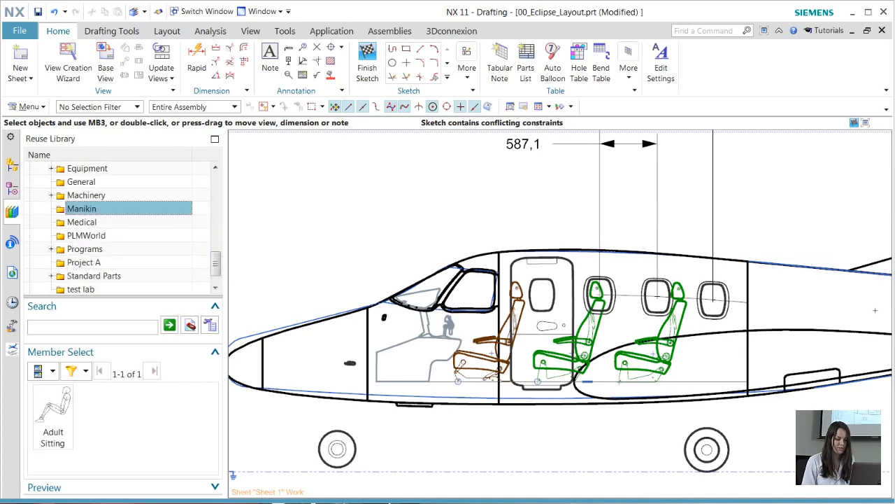
left_click_drag(53, 418, 409, 398)
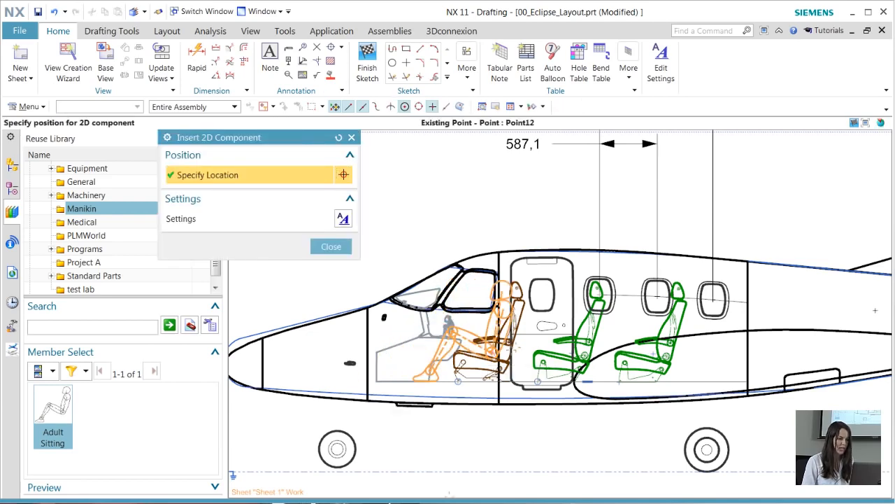
scroll(539, 325, "down", 3)
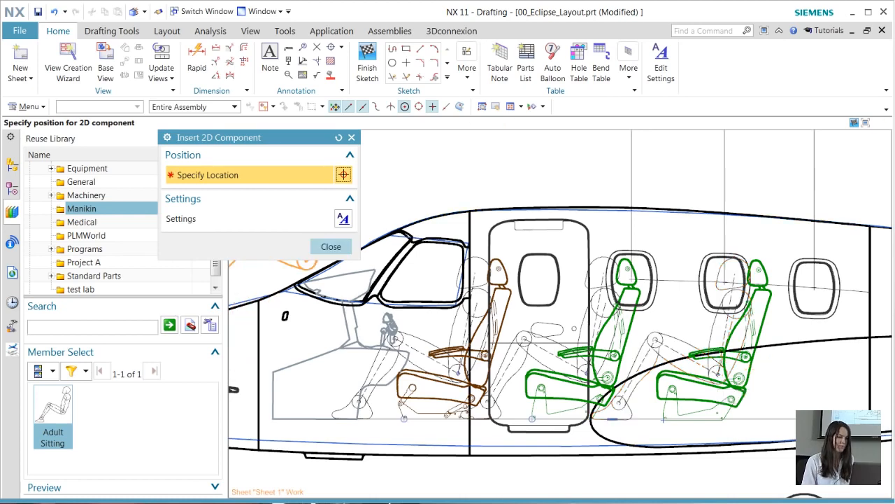
left_click(331, 246)
- Insert the ACME700 component from the Aerospace - Executive Engines folder on the rear fuselage of the side view, ahead of the tail
scroll(549, 327, "up", 4)
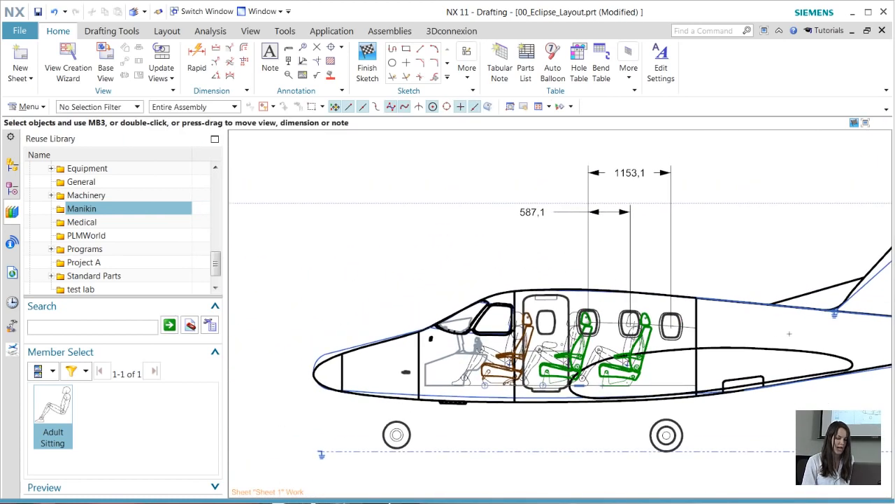
scroll(122, 227, "up", 6)
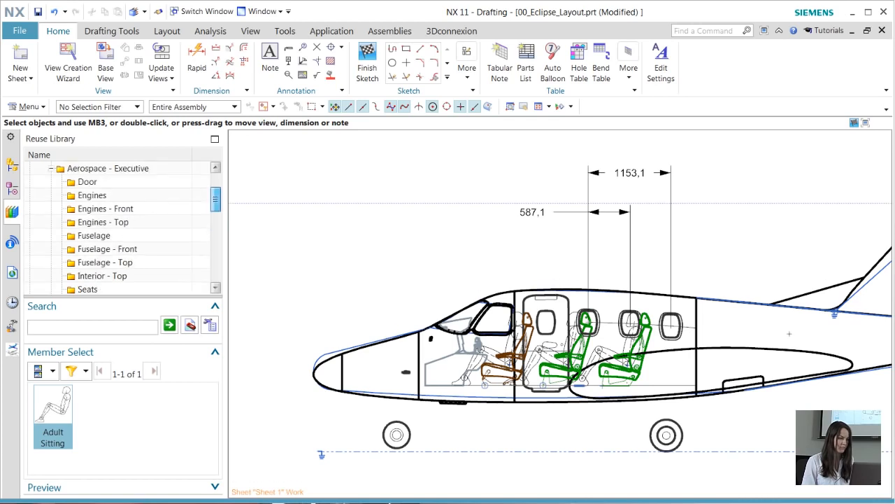
left_click(92, 195)
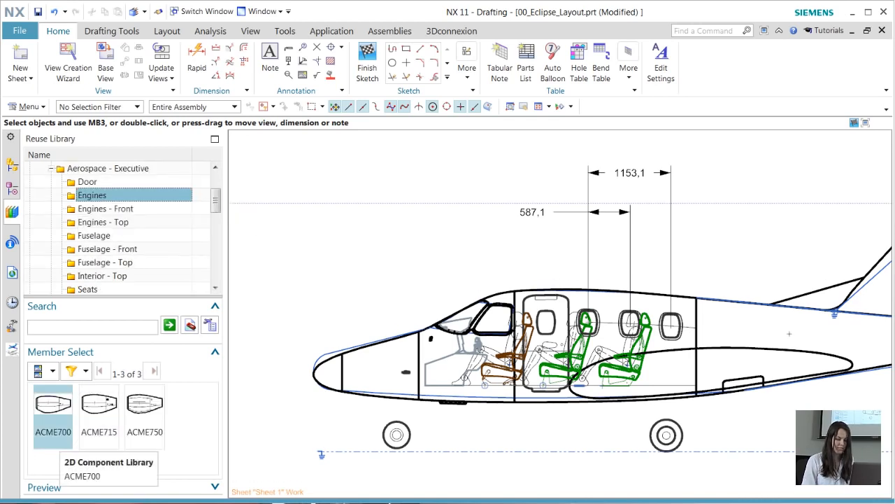
mouse_move(53, 406)
left_mouse_down()
mouse_move(319, 402)
mouse_move(383, 380)
left_mouse_up()
middle_click_drag(723, 358, 654, 356, "shift")
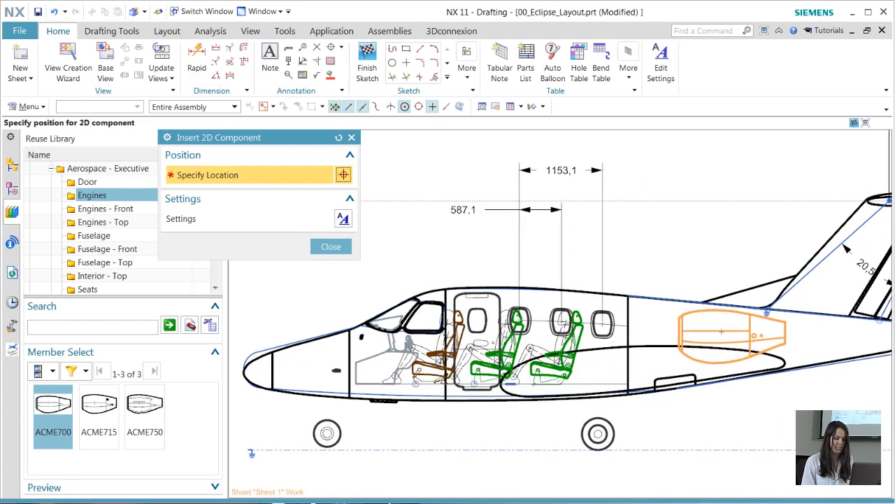
left_click(720, 336)
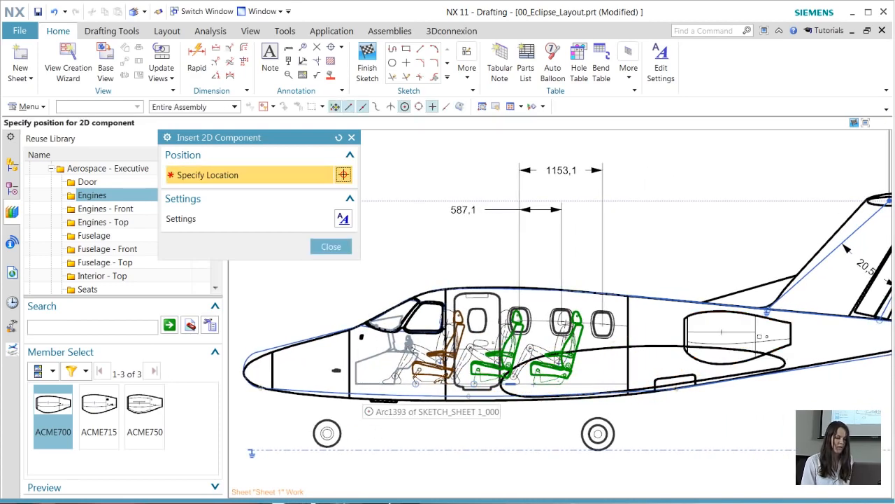
left_click(331, 246)
- Move the front endpoint of the tail's upper layout line onto the leading tip of the inserted fuselage's tailplane in the side view
scroll(511, 364, "down", 2)
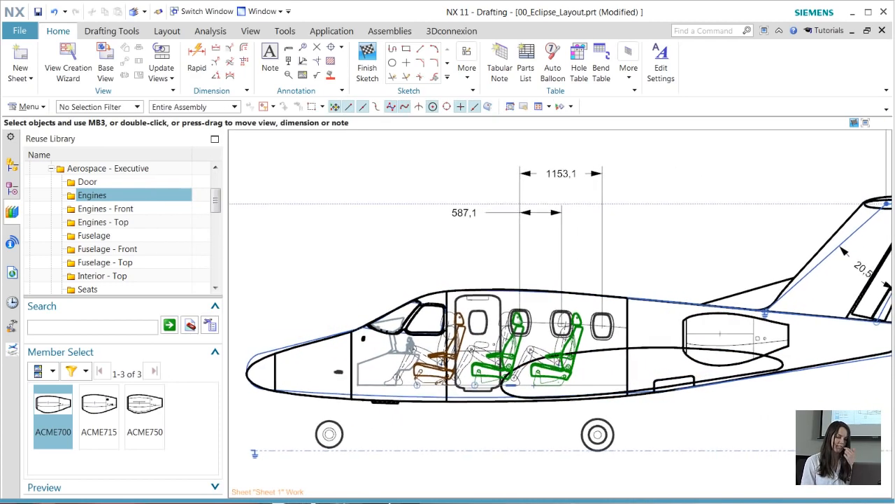
middle_click_drag(511, 363, 447, 374, "shift")
scroll(448, 375, "up", 1)
scroll(560, 315, "up", 1)
middle_click_drag(559, 315, 528, 338, "shift")
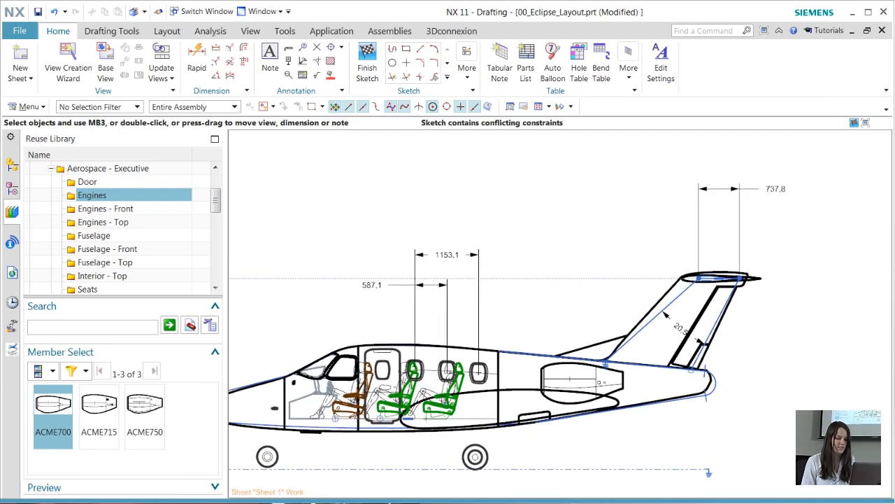
left_click(774, 196)
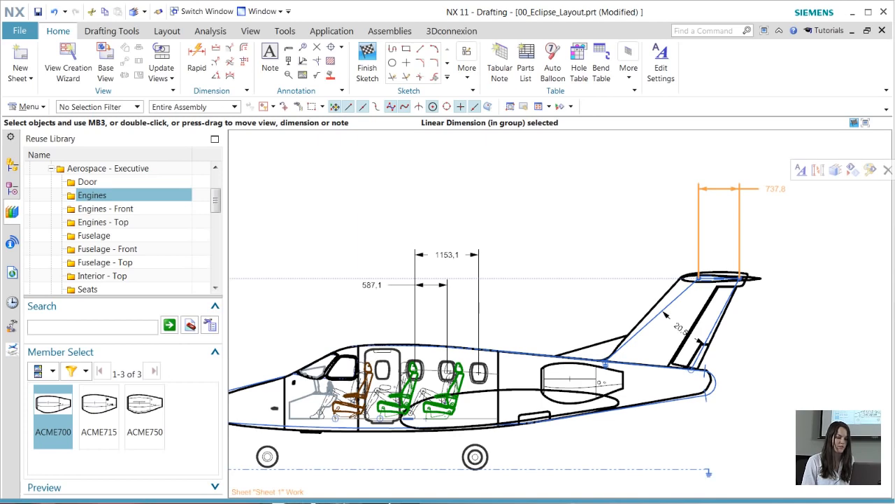
key("Escape")
scroll(666, 316, "up", 2)
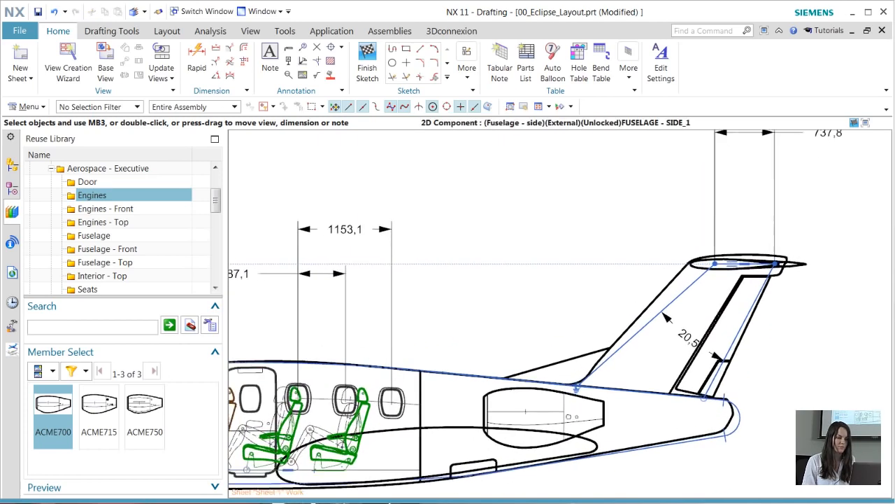
scroll(666, 316, "up", 1)
scroll(658, 298, "up", 2)
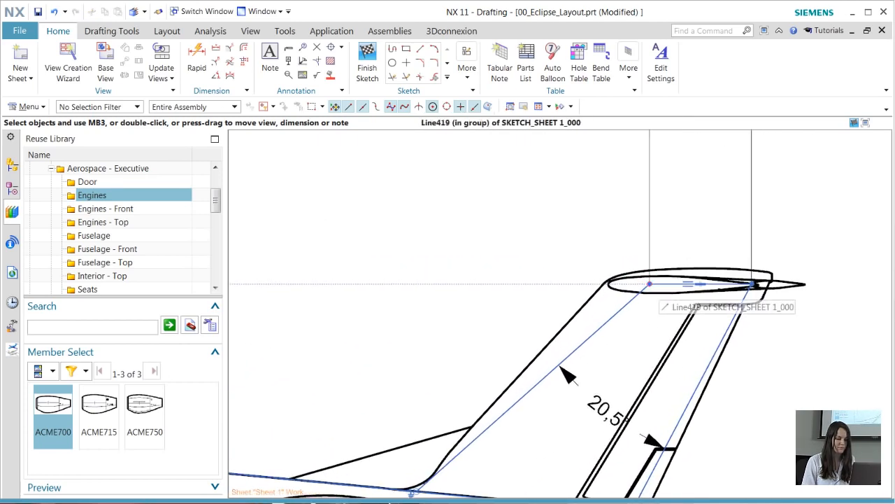
left_click_drag(650, 284, 610, 284)
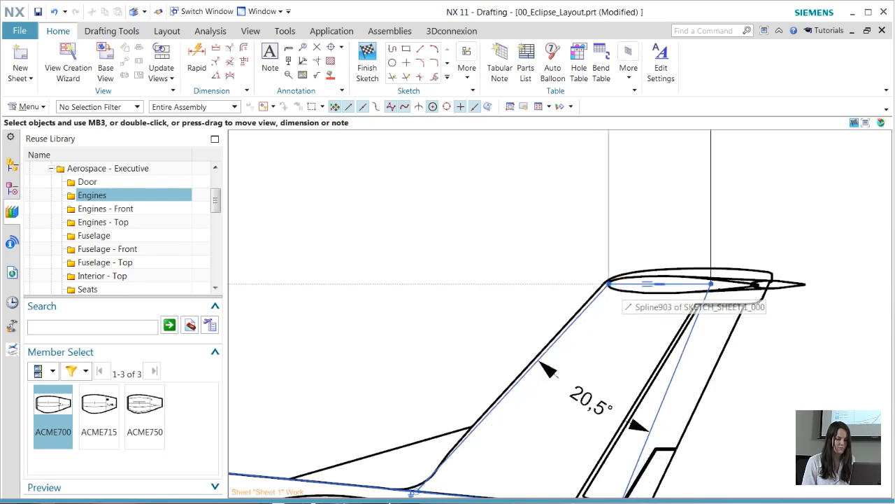
scroll(610, 284, "down", 5)
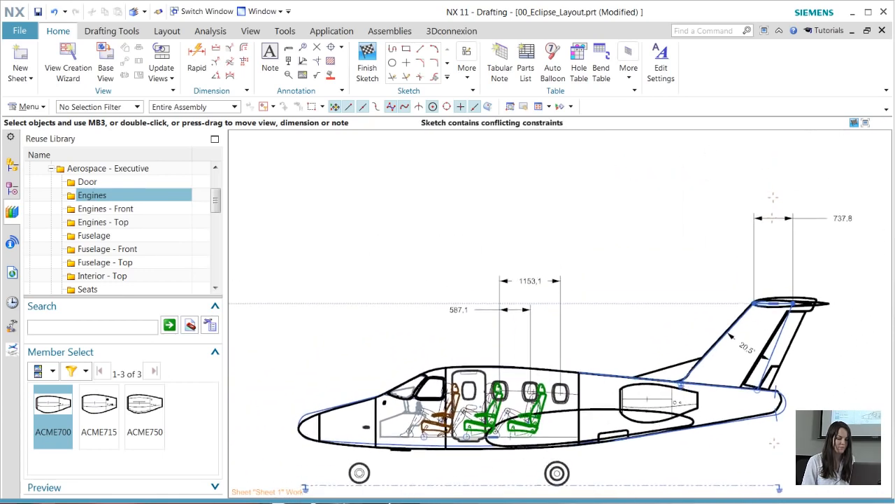
- Insert the Fuselage - Top component from the Aerospace - Executive library over the layout sketch in the top view, aligned with its nose
middle_click_drag(773, 197, 723, 474, "shift")
scroll(723, 473, "down", 1)
middle_click_drag(714, 312, 684, 454, "shift")
scroll(683, 455, "down", 1)
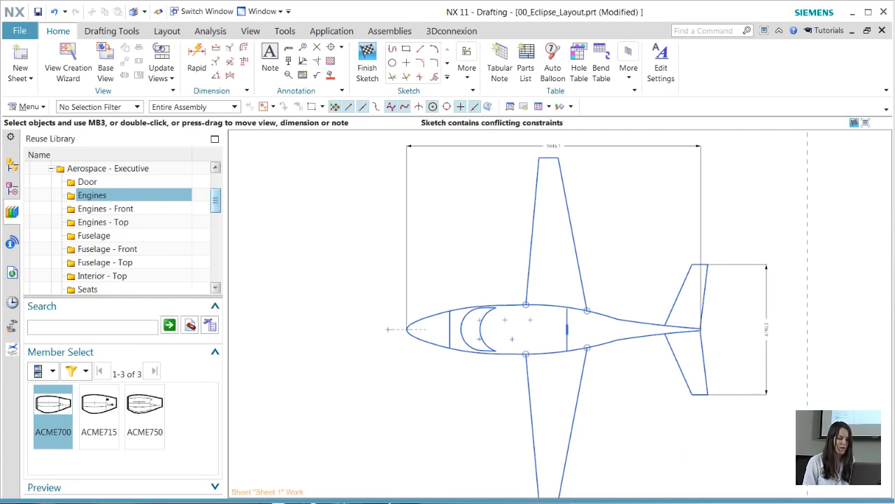
left_click(105, 263)
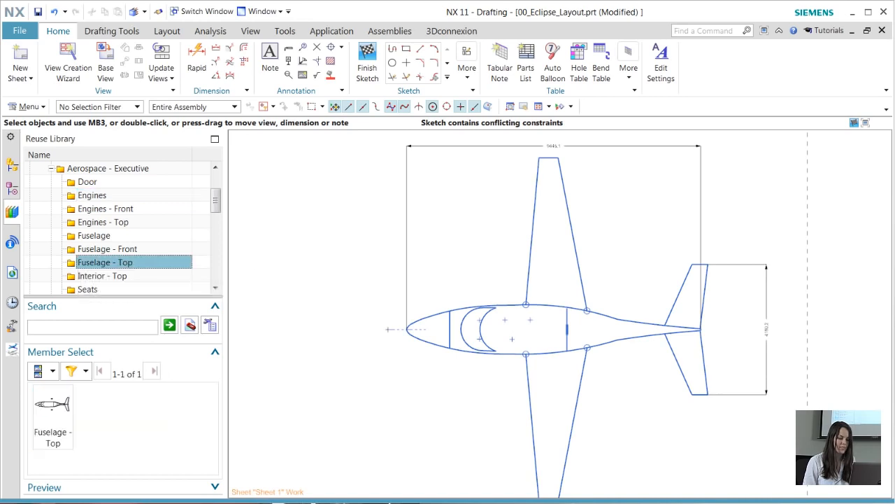
left_click_drag(53, 414, 361, 413)
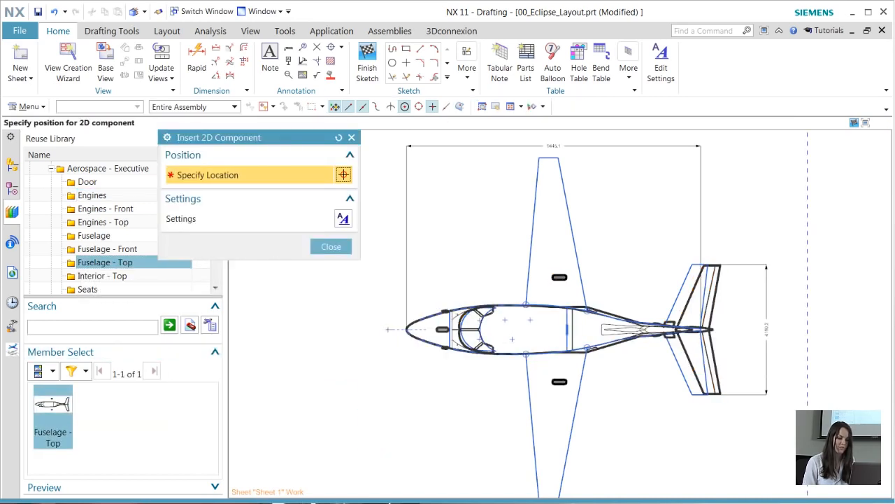
left_click(331, 246)
- Insert the pilot seat - top right component from the Seats - Top folder at the upper cockpit seat point in the top view
scroll(555, 308, "down", 2)
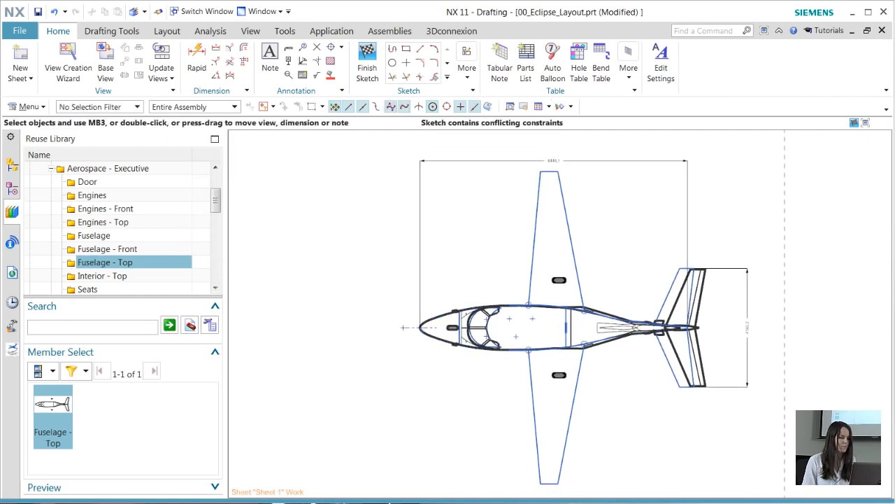
scroll(414, 300, "up", 3)
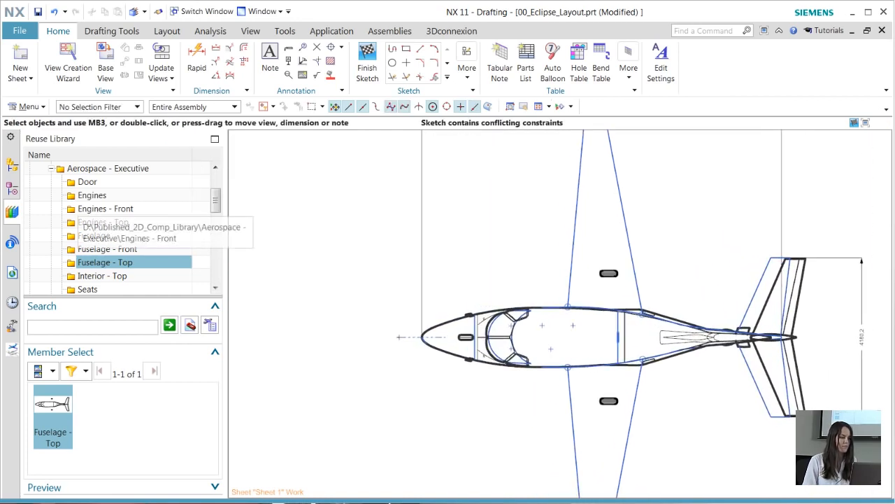
scroll(123, 227, "down", 1)
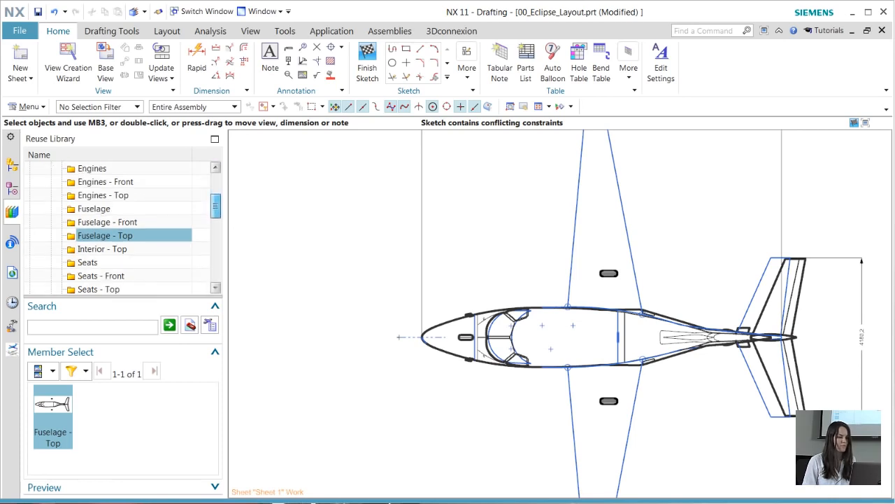
scroll(123, 227, "down", 1)
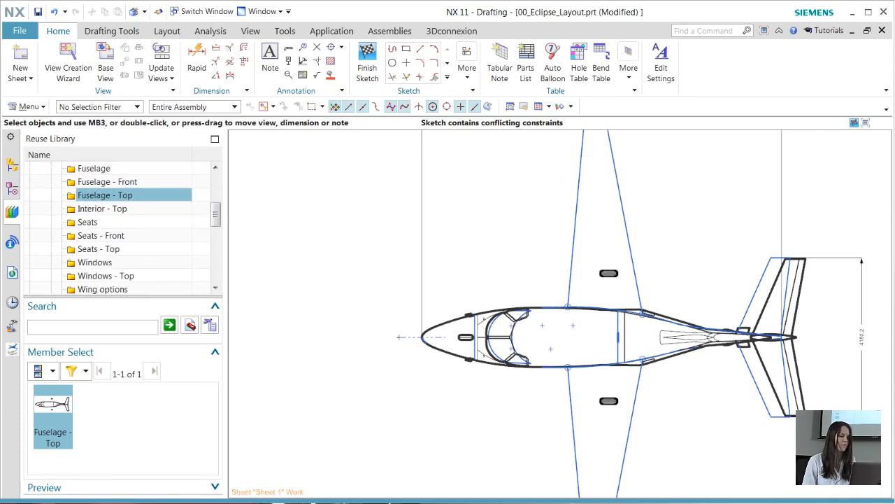
left_click(99, 249)
scroll(559, 335, "up", 3)
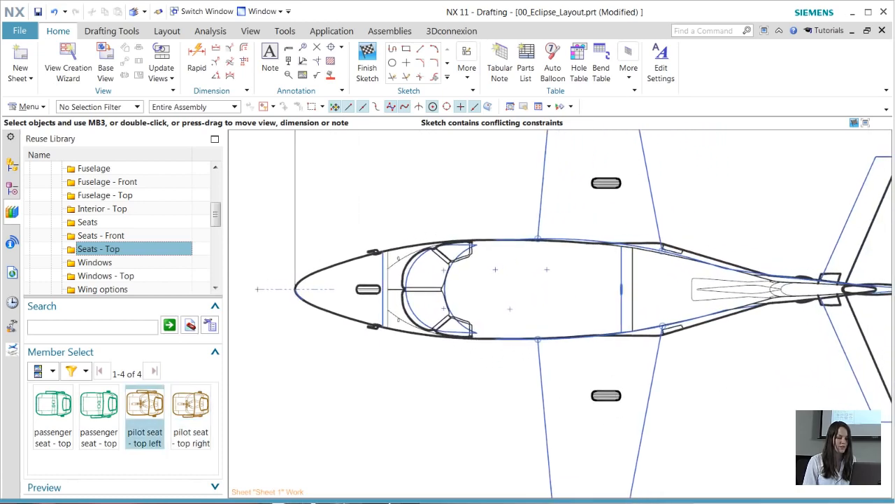
left_click_drag(145, 405, 321, 413)
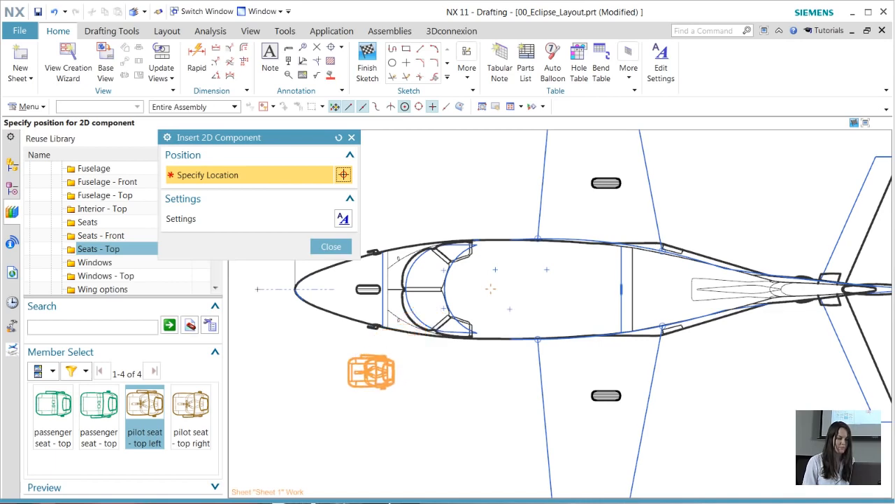
left_click(191, 409)
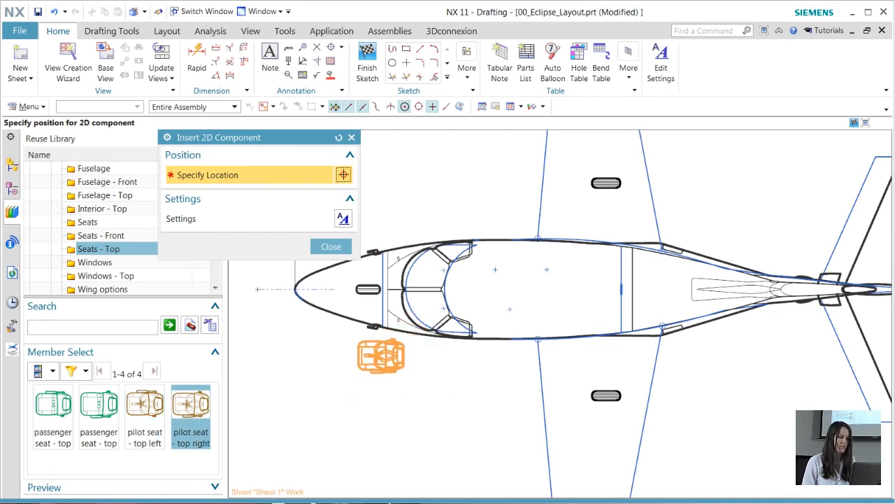
left_click(489, 287)
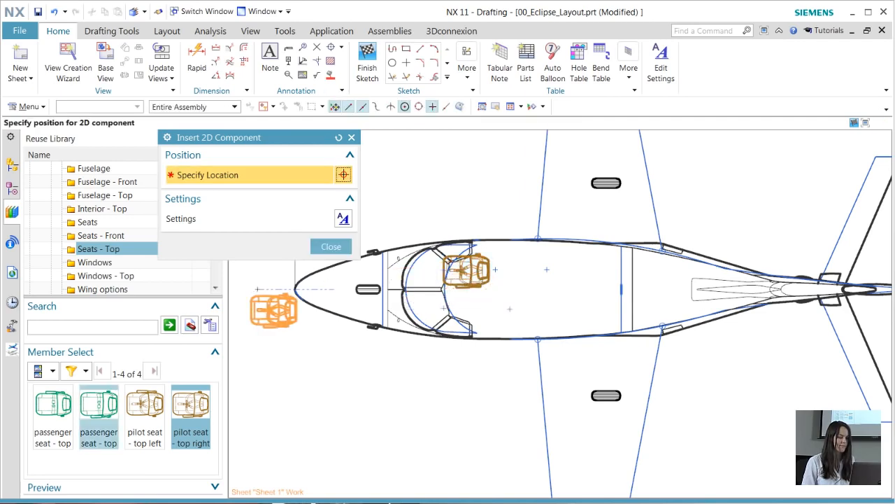
- Insert two passenger seat - top components in the top view's cabin, one below the centerline and one above it farther aft
left_click(53, 410)
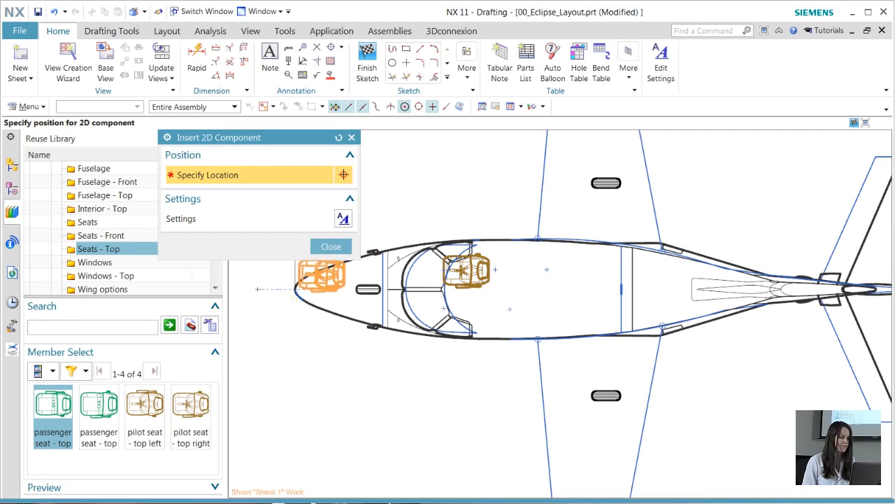
left_click(331, 246)
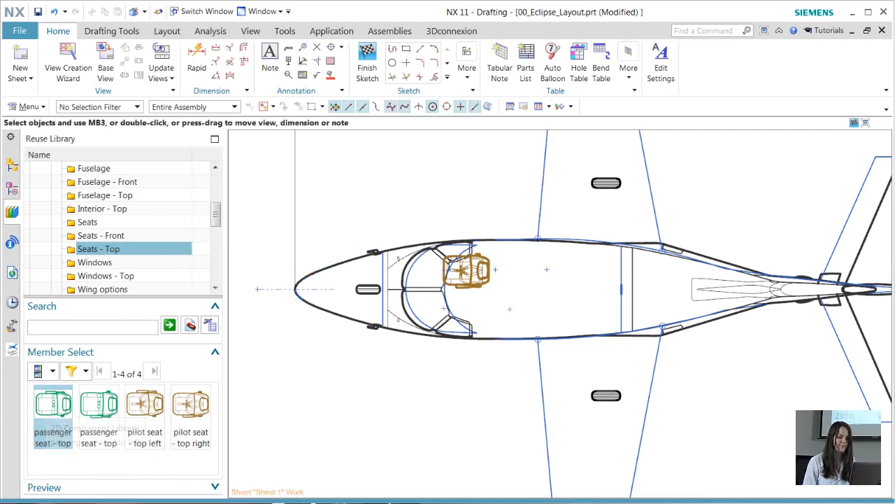
double_click(52, 416)
left_click(509, 308)
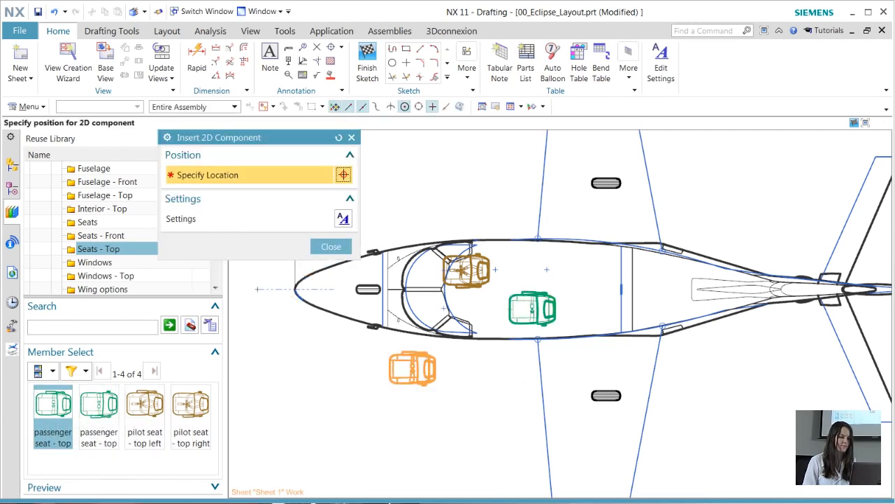
left_click(570, 269)
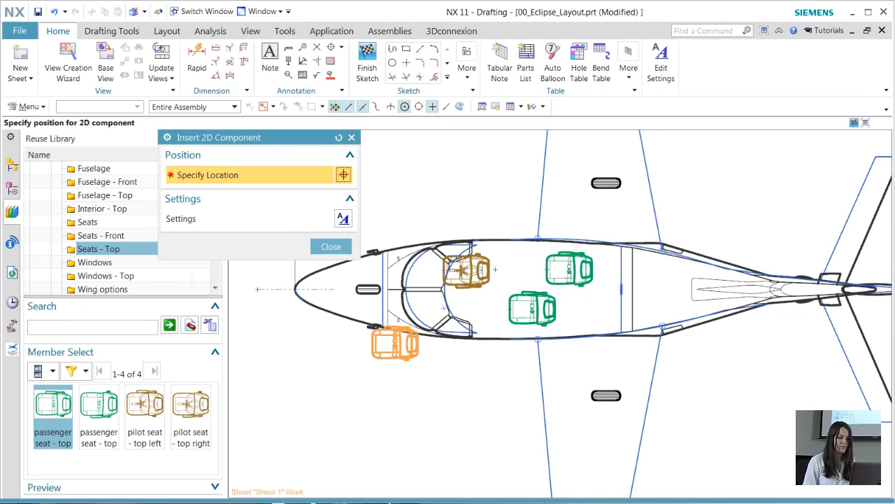
key("Escape")
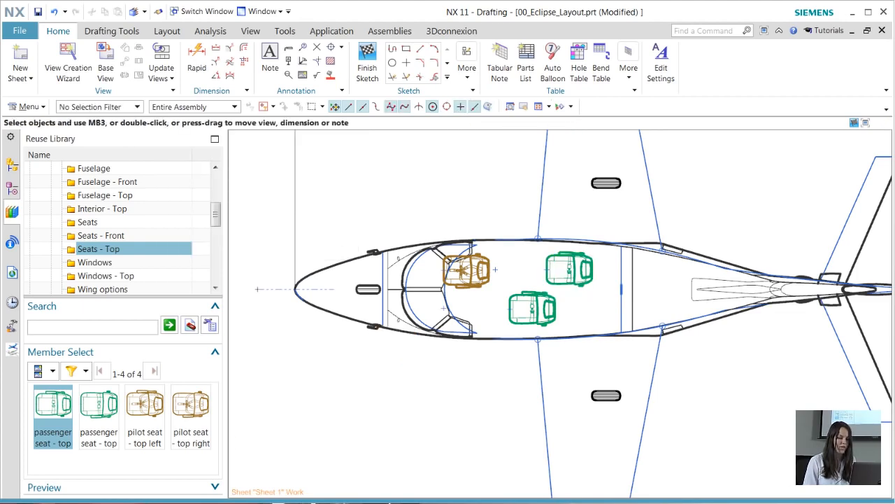
- Insert the Wing - Tapered component from the Wing Types - Top folder over the wing outlines in the top view, using the centerline point ahead of the nose
scroll(291, 343, "down", 3)
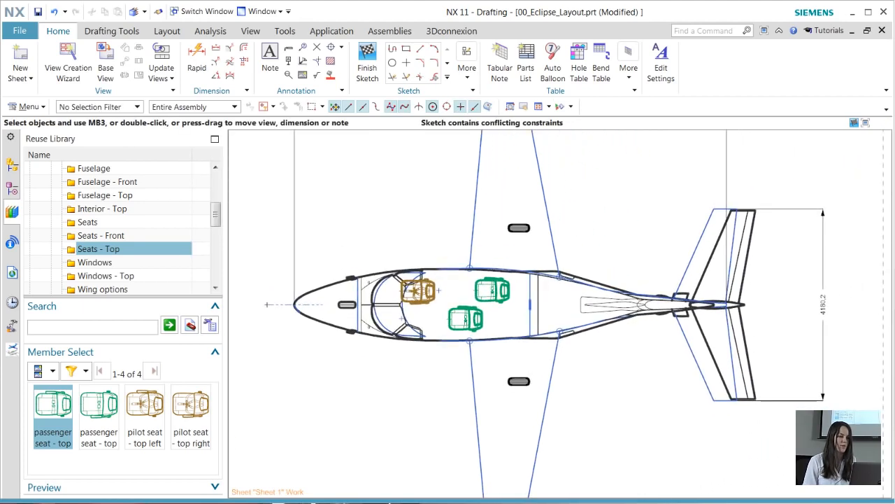
scroll(122, 228, "down", 4)
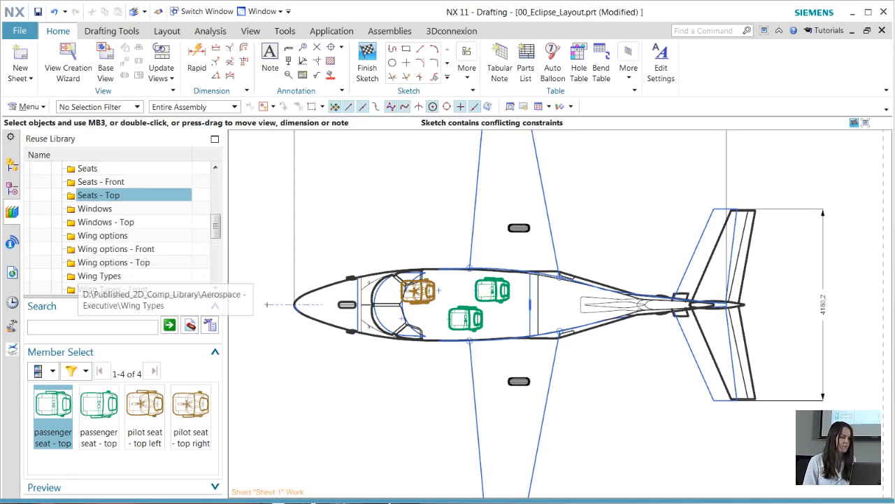
left_click(98, 276)
scroll(122, 227, "down", 4)
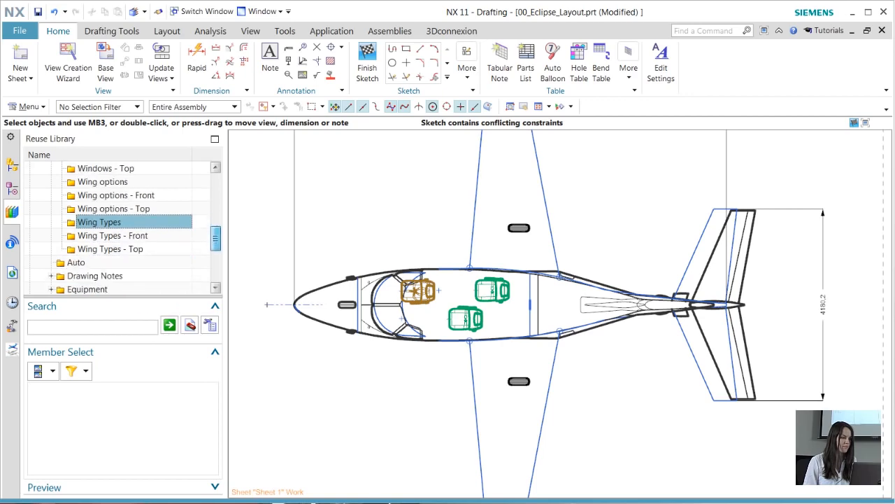
left_click(110, 249)
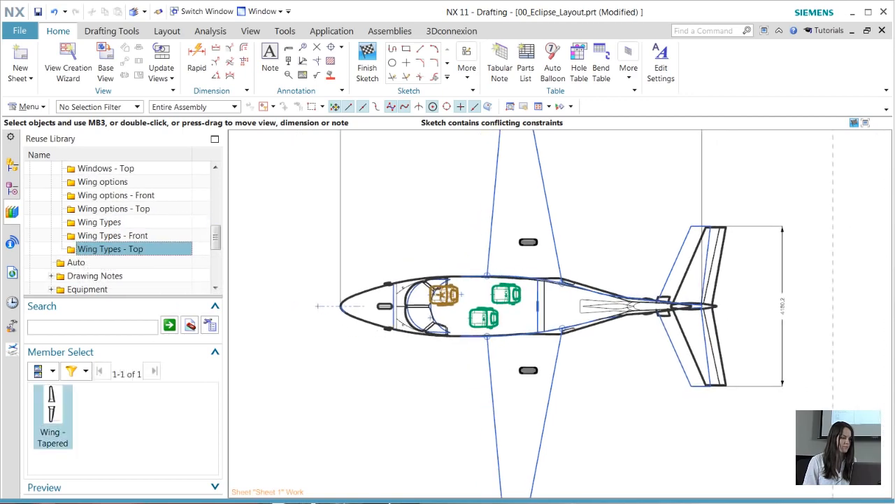
left_click_drag(53, 417, 262, 325)
left_click(319, 305)
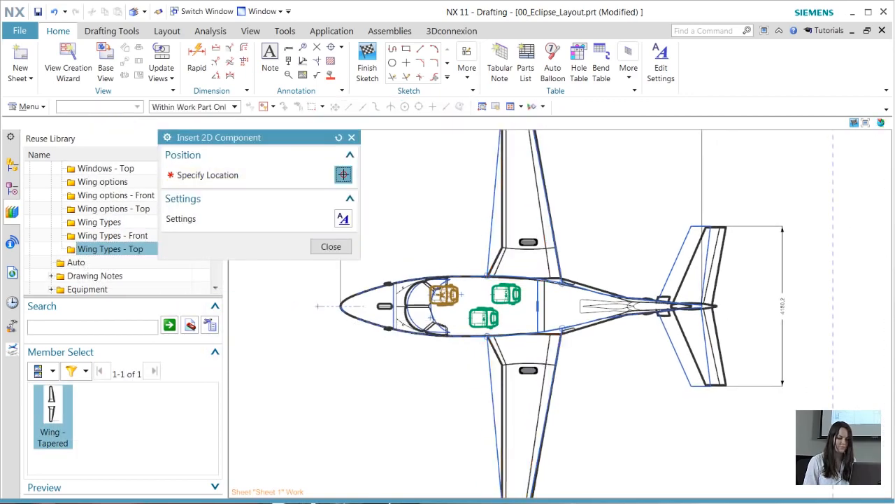
left_click(331, 246)
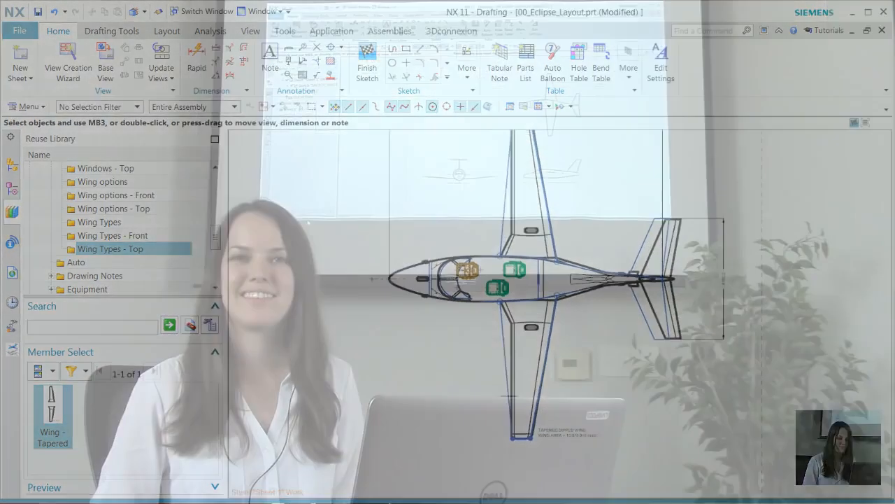